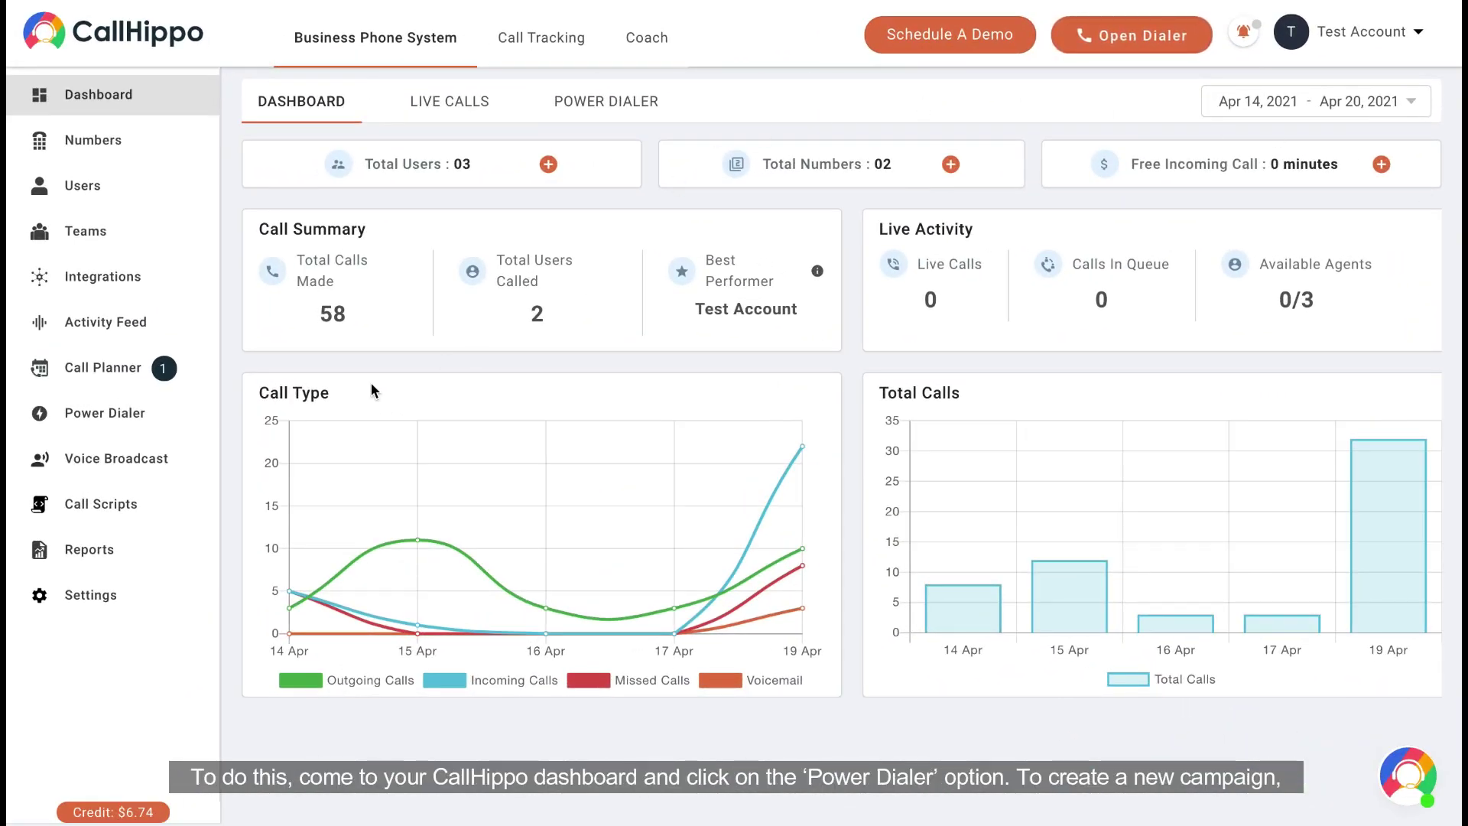
# Add a new Power Dialer campaign and enter the name 'Feedback'
pyautogui.click(130, 414)
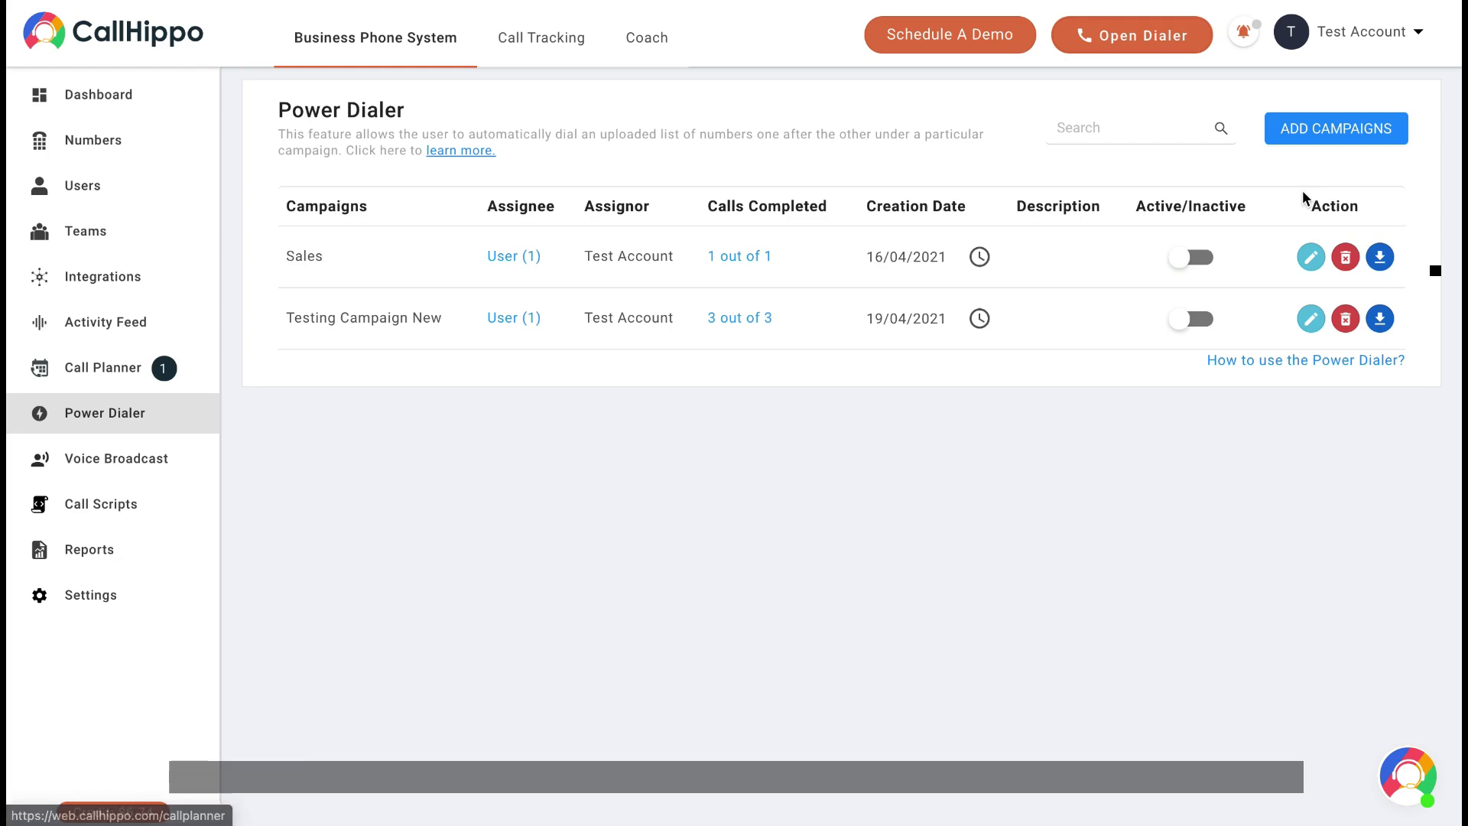
pyautogui.click(1331, 135)
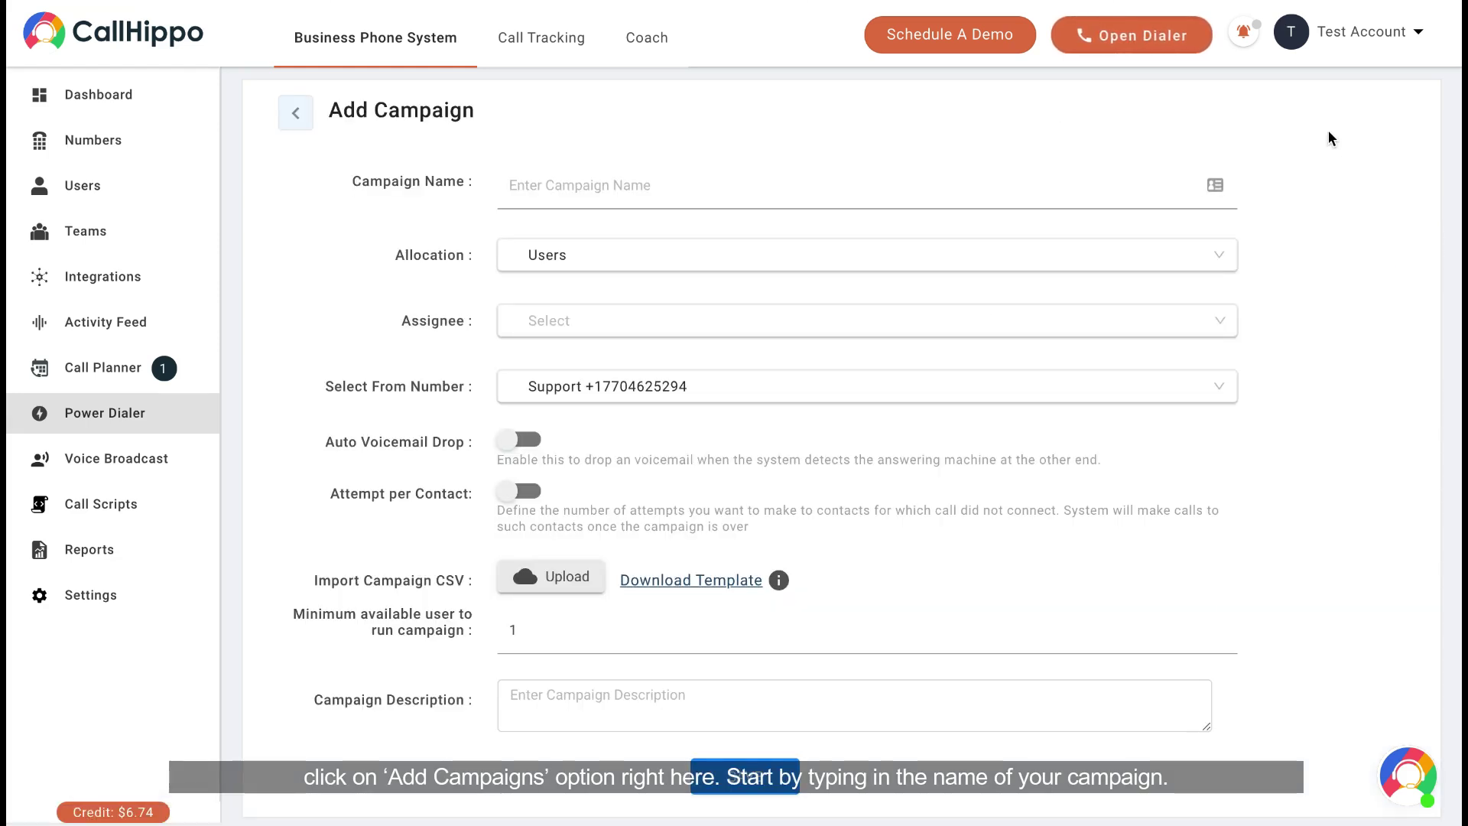
pyautogui.click(823, 190)
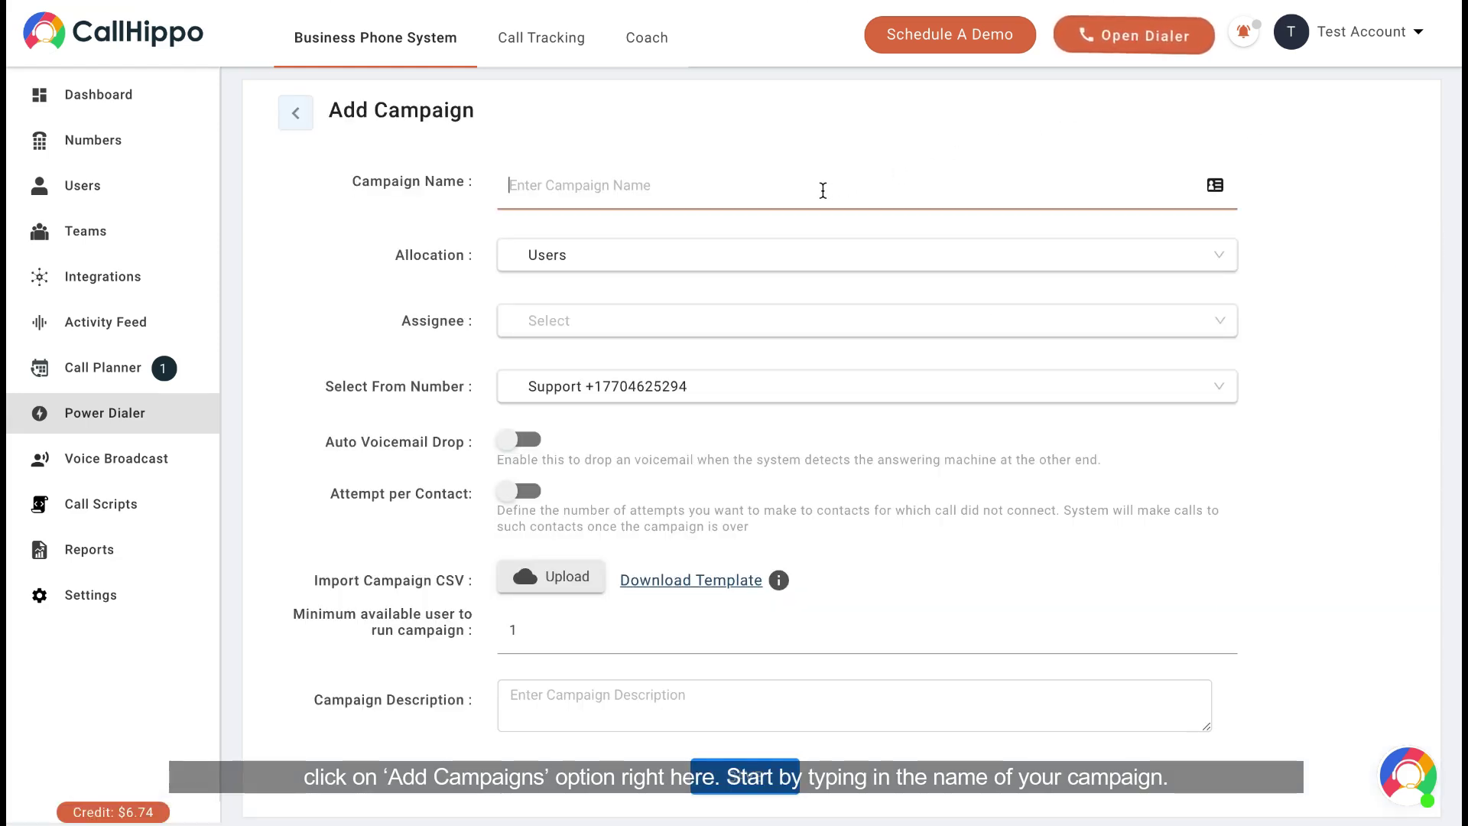
pyautogui.write('F')
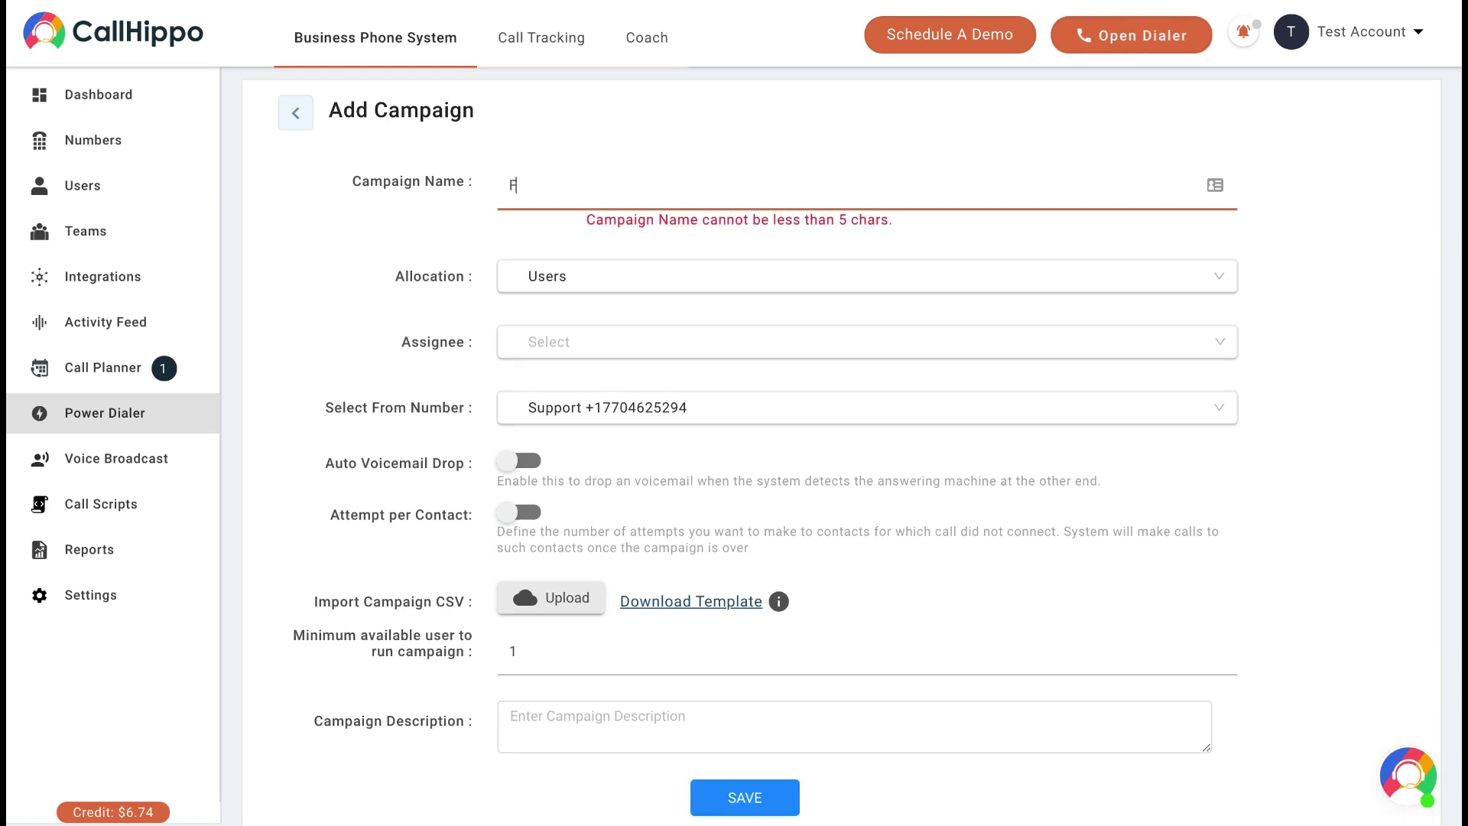
pyautogui.write('eedback')
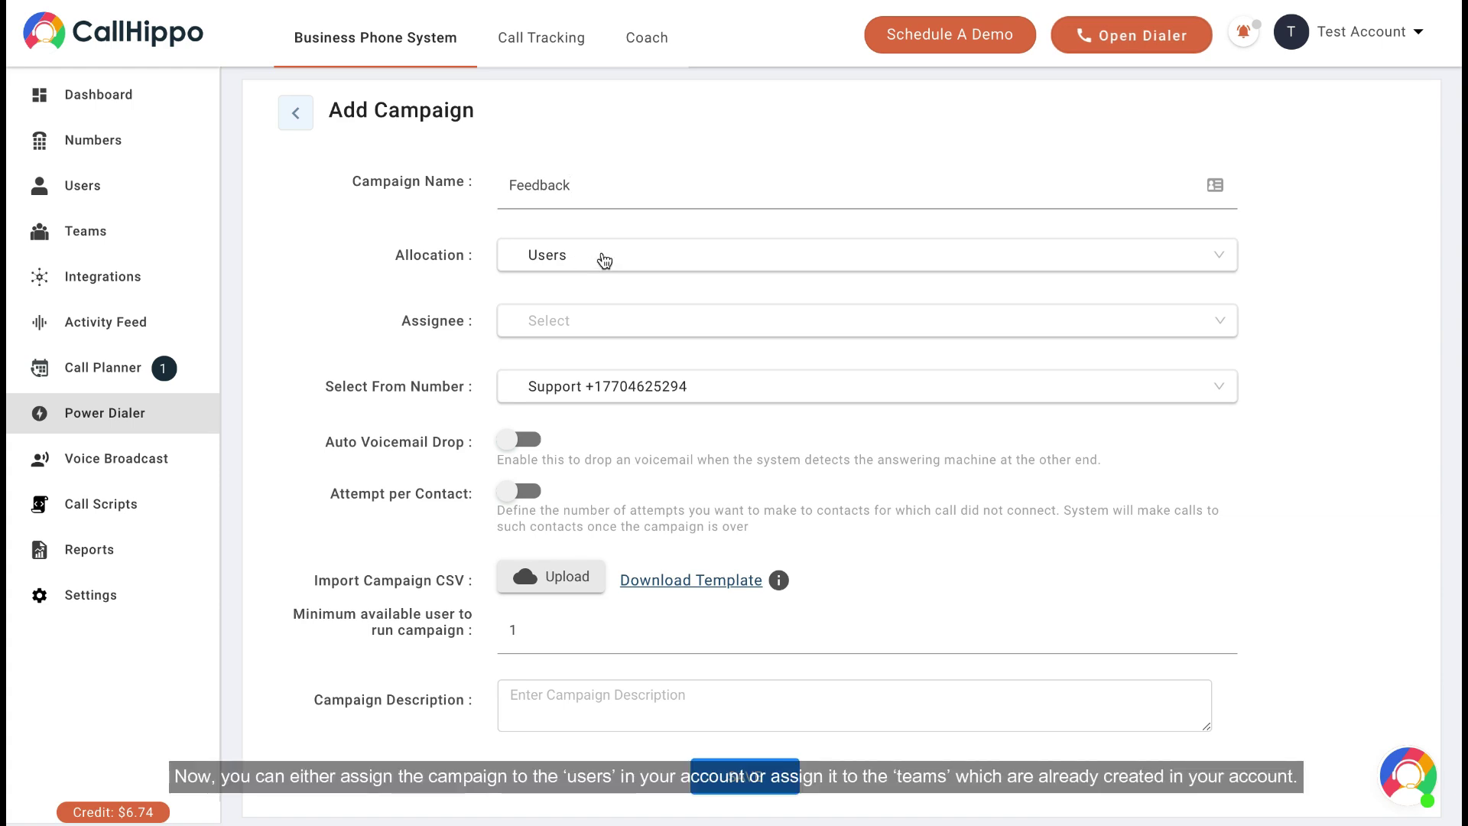
pyautogui.click(603, 259)
pyautogui.click(576, 294)
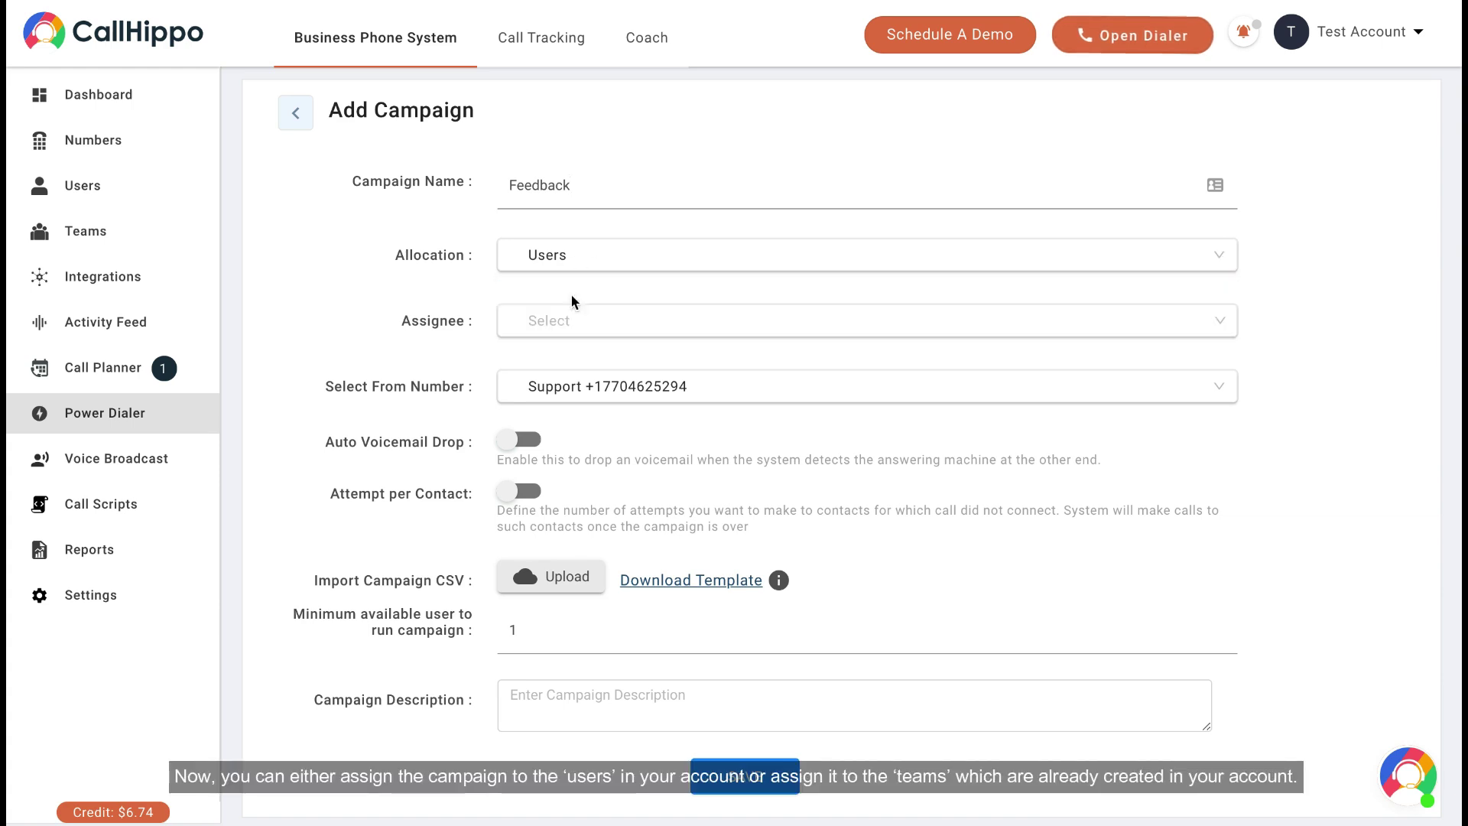
pyautogui.click(562, 319)
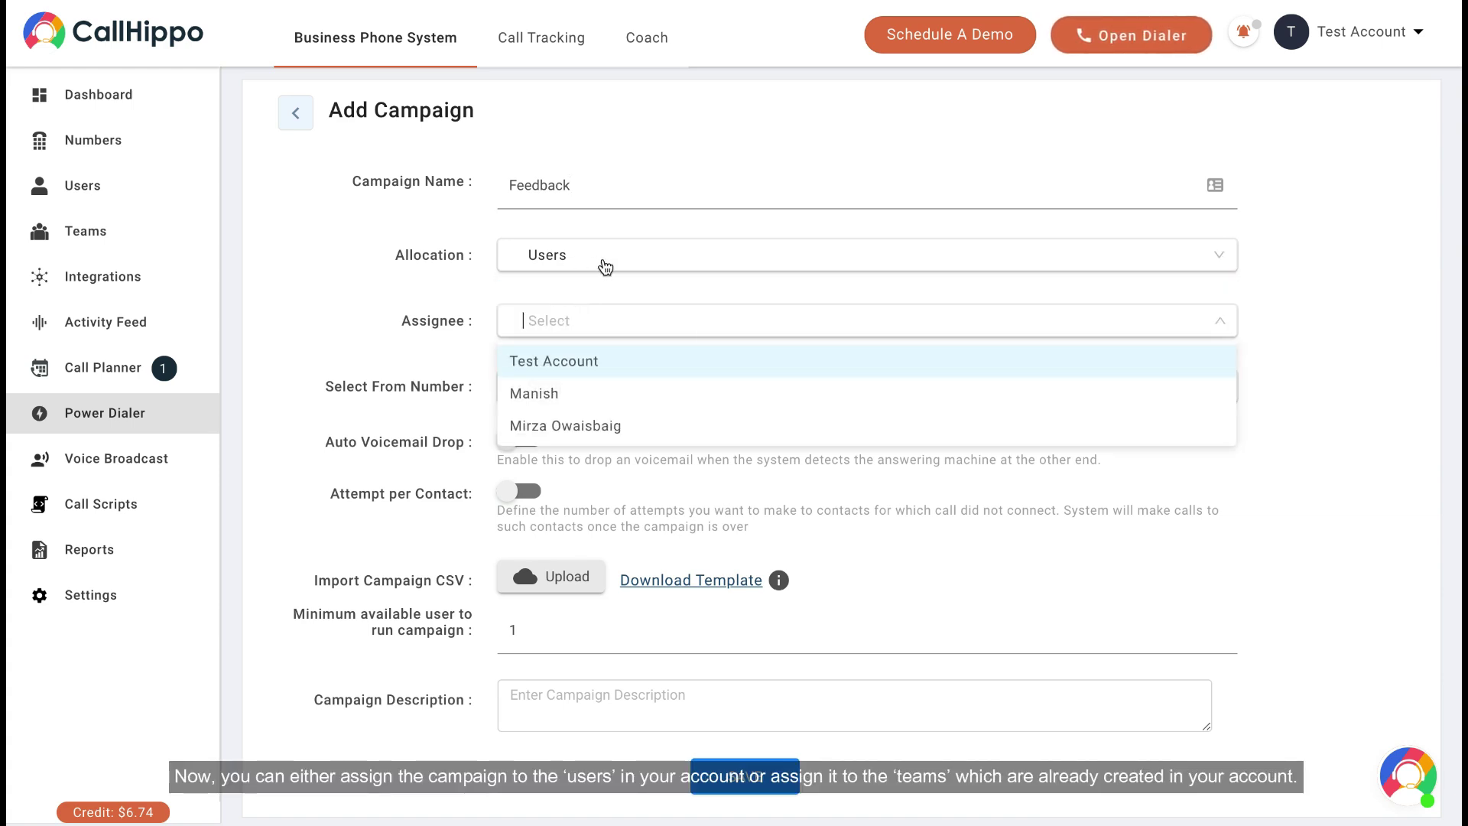
pyautogui.click(604, 262)
pyautogui.click(559, 329)
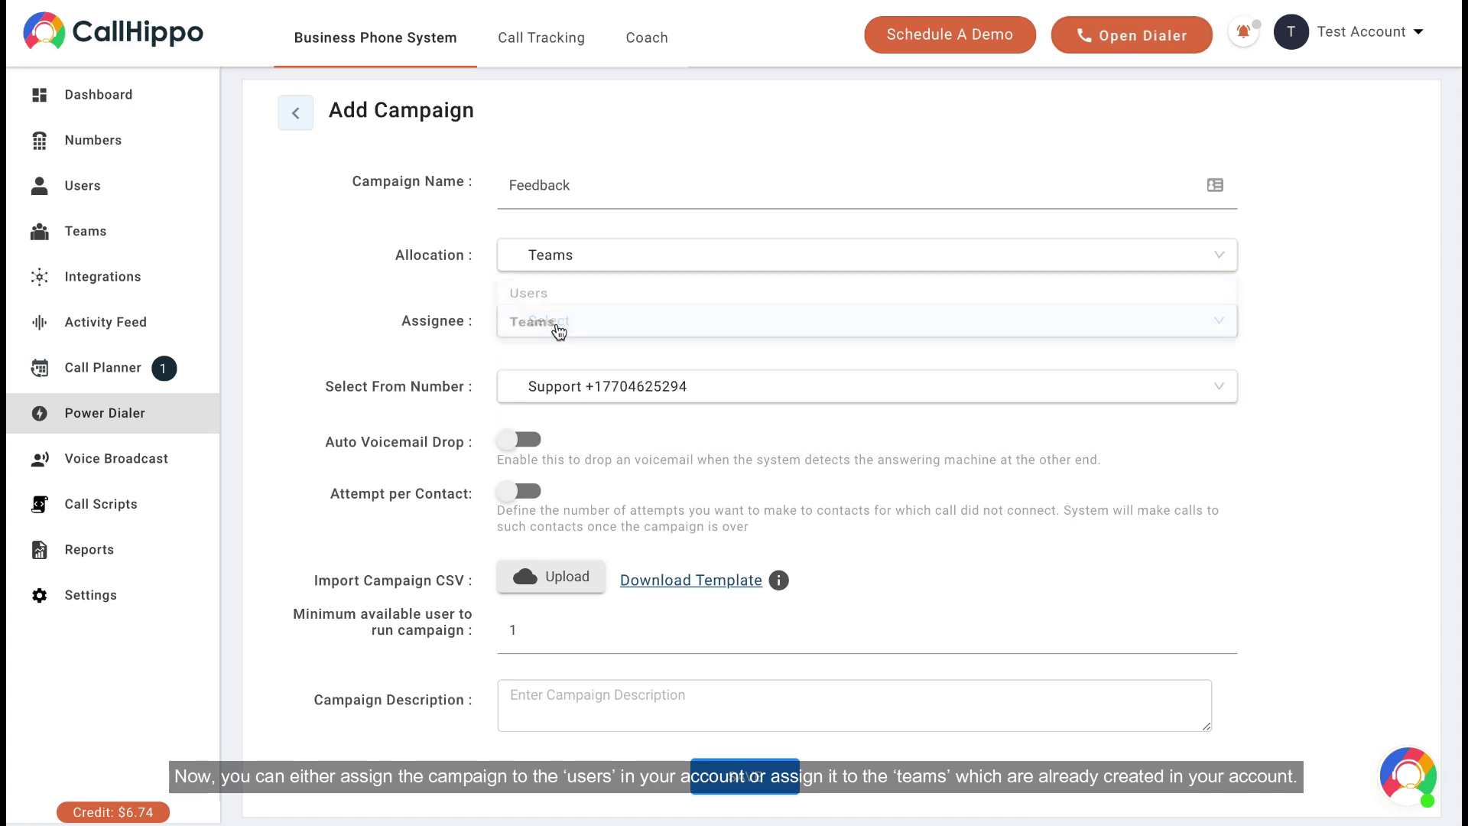
pyautogui.click(558, 329)
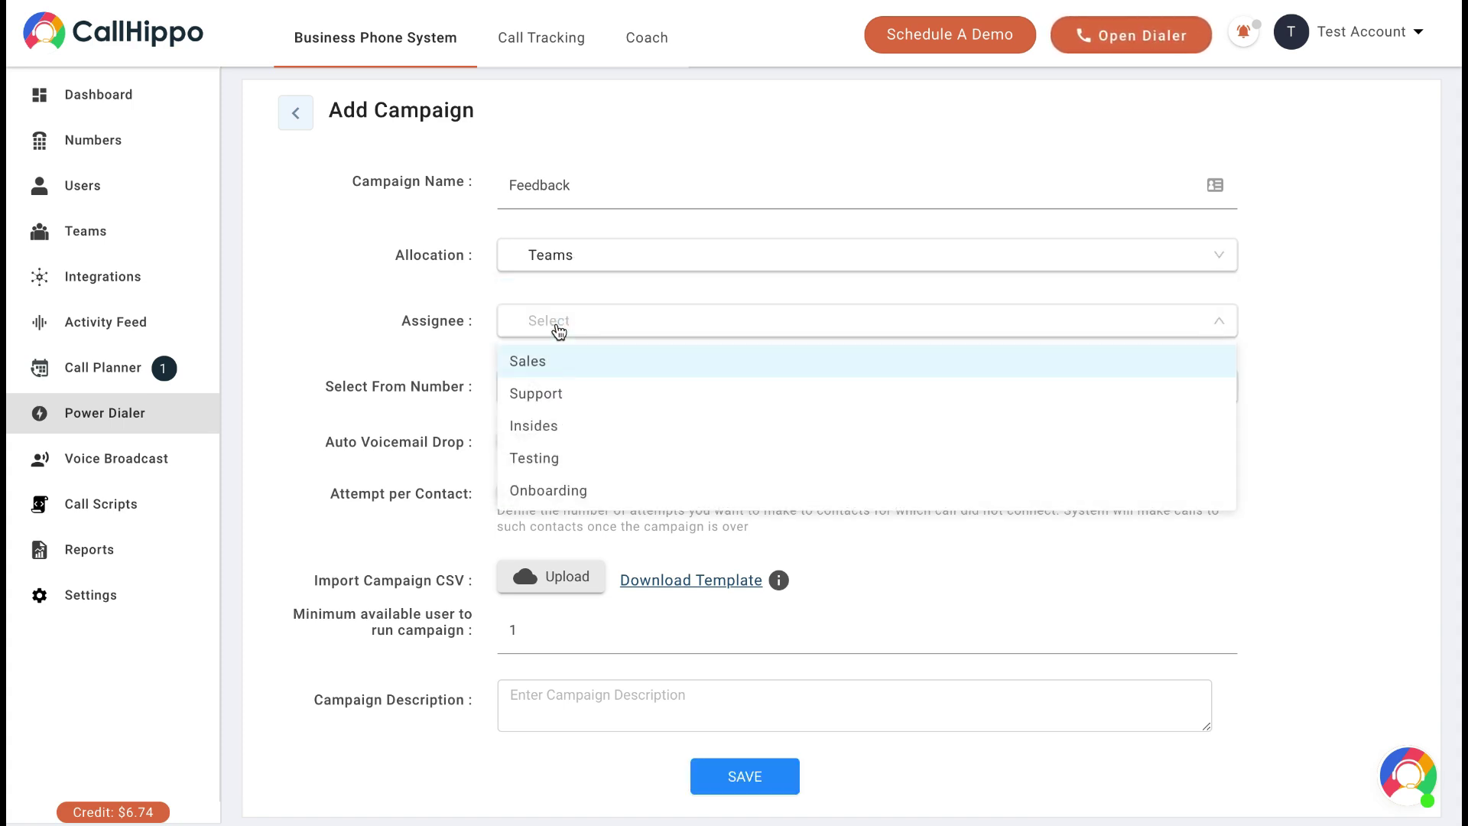
pyautogui.click(558, 329)
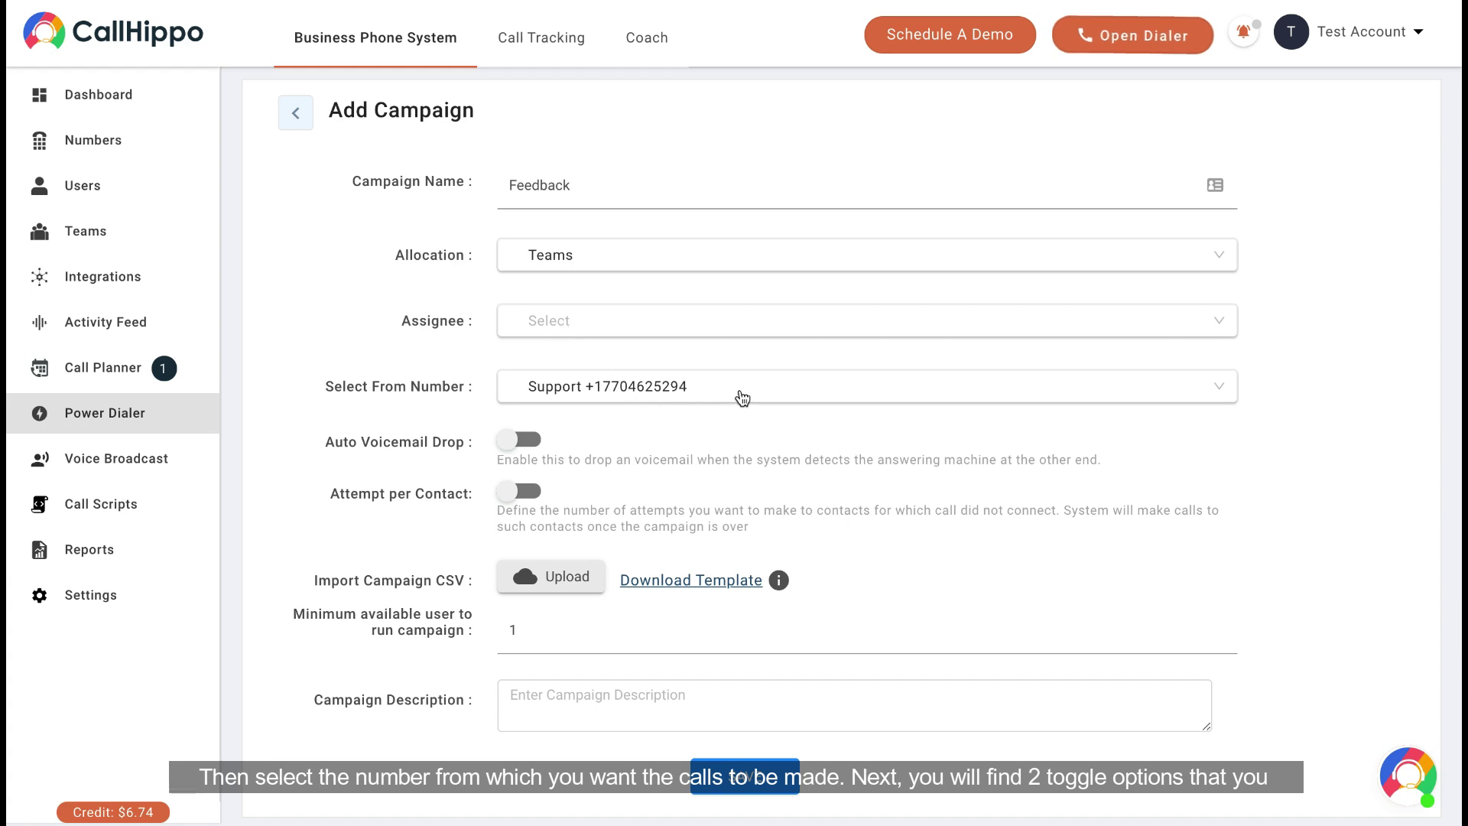
pyautogui.click(740, 396)
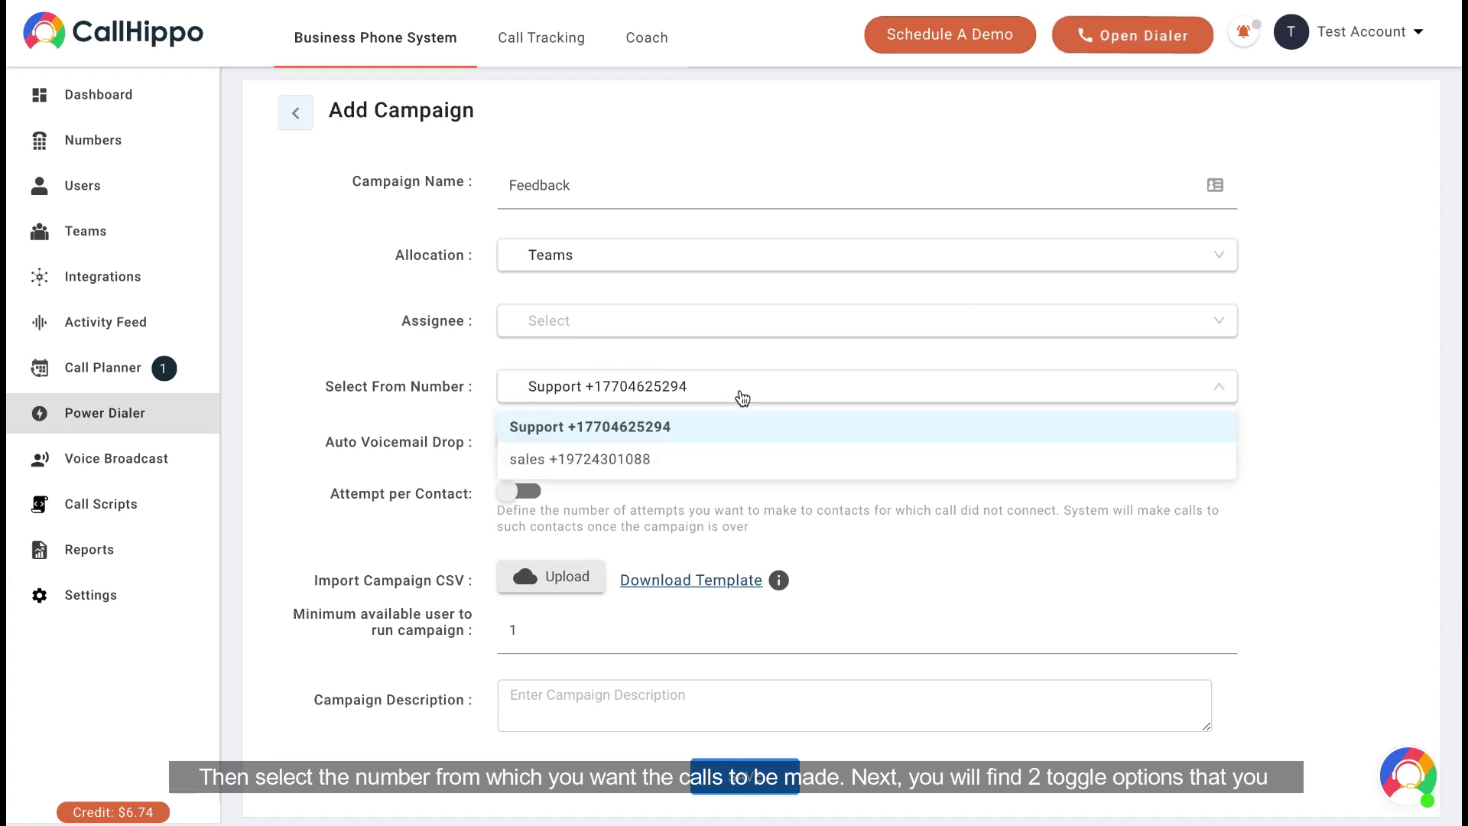
pyautogui.click(699, 433)
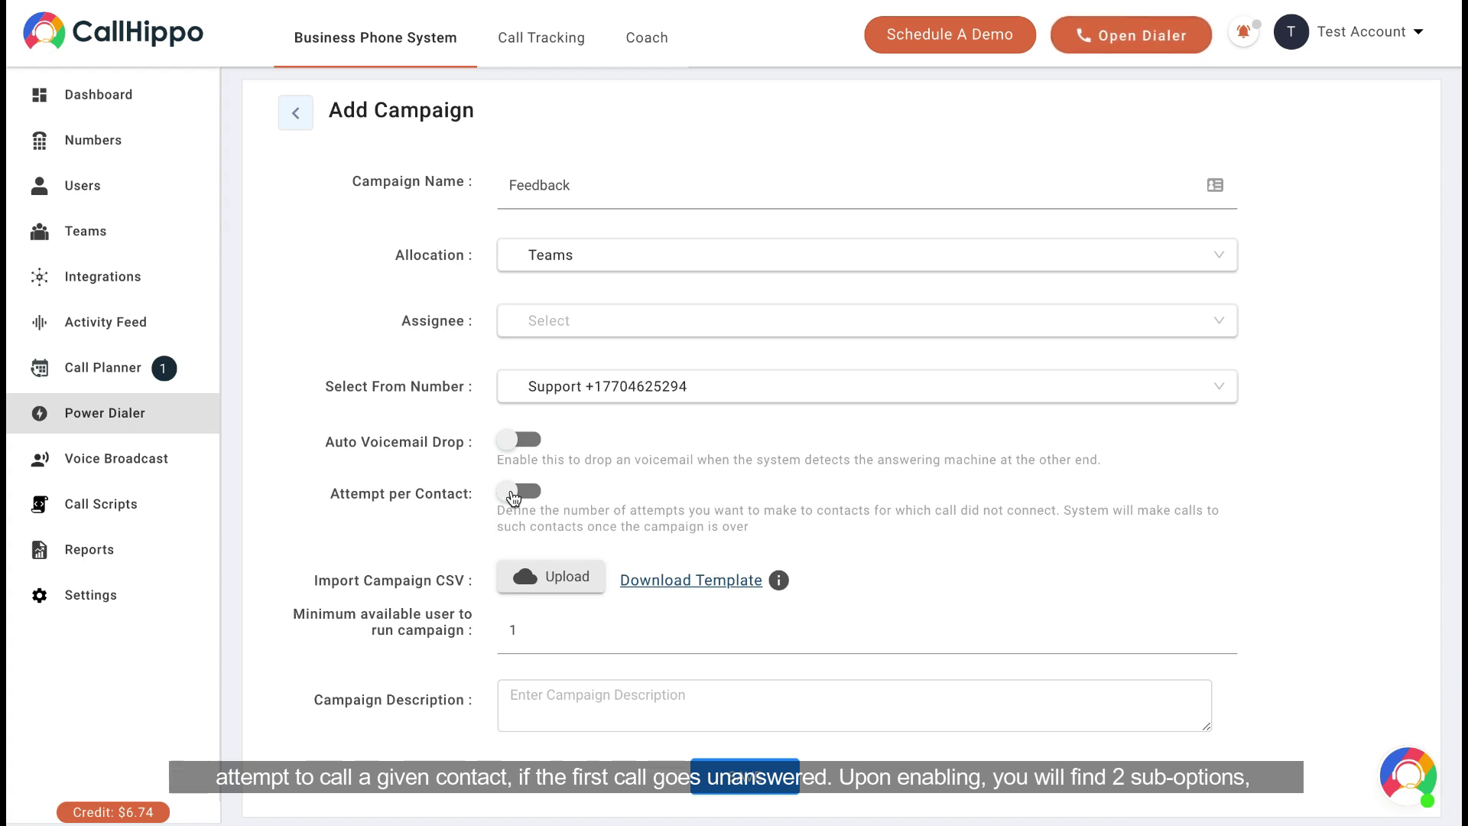
# Enable Attempt per Contact with 4 attempts and 30 minutes between attempts
pyautogui.click(514, 493)
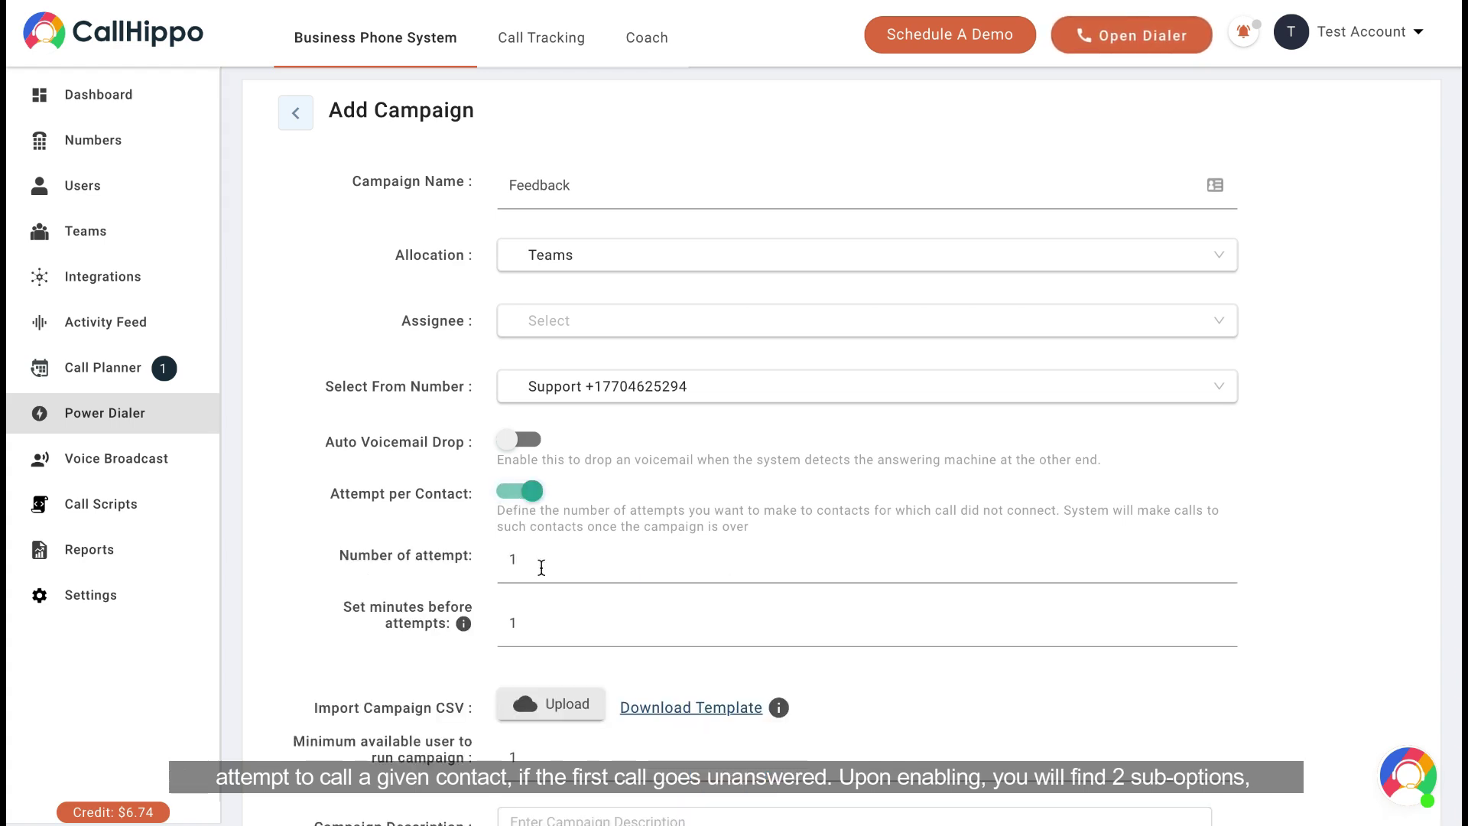
pyautogui.scroll(-2, 541, 567)
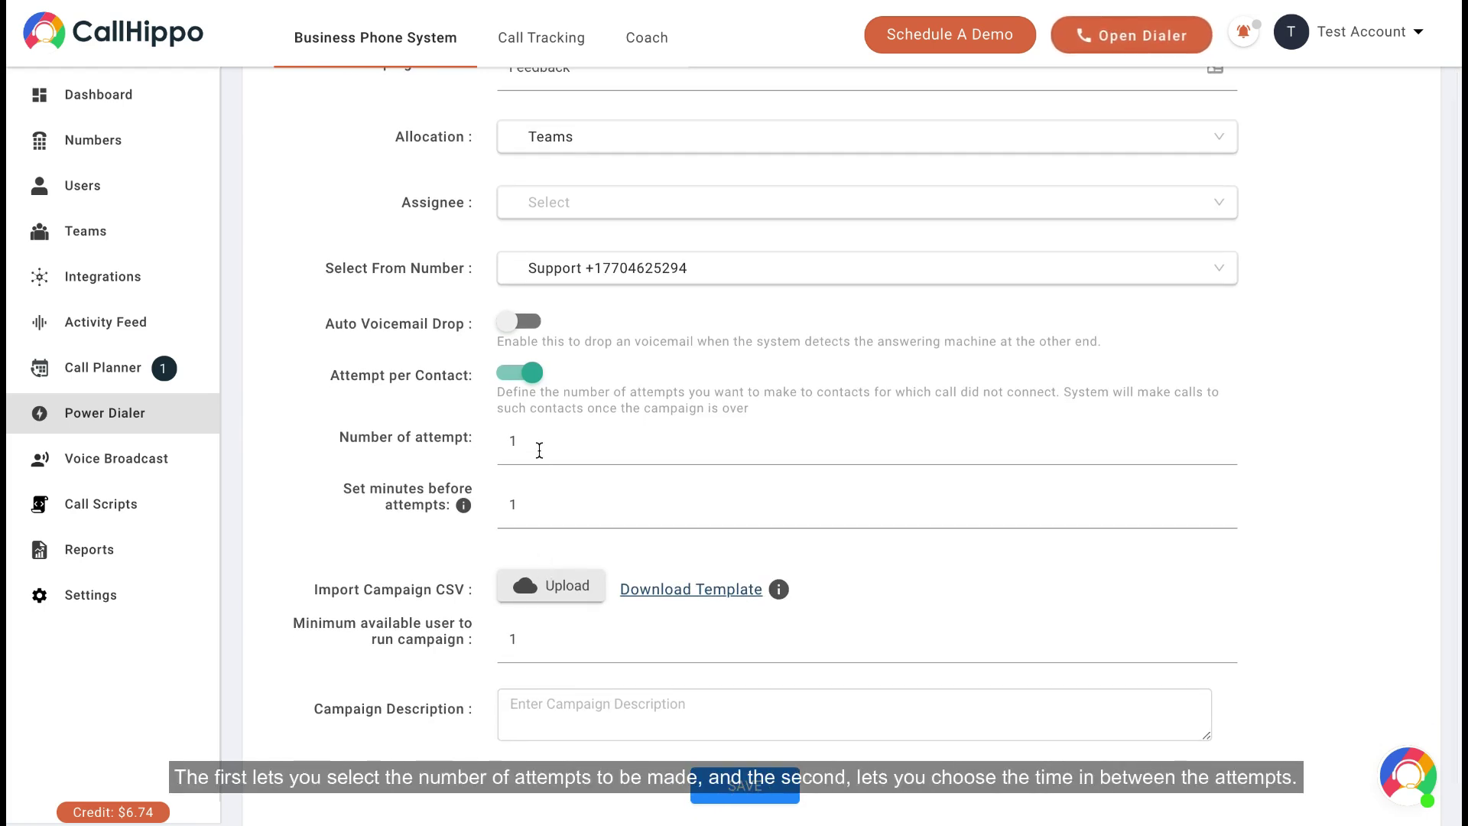
pyautogui.click(540, 448)
pyautogui.press('BackSpace')
pyautogui.write('4')
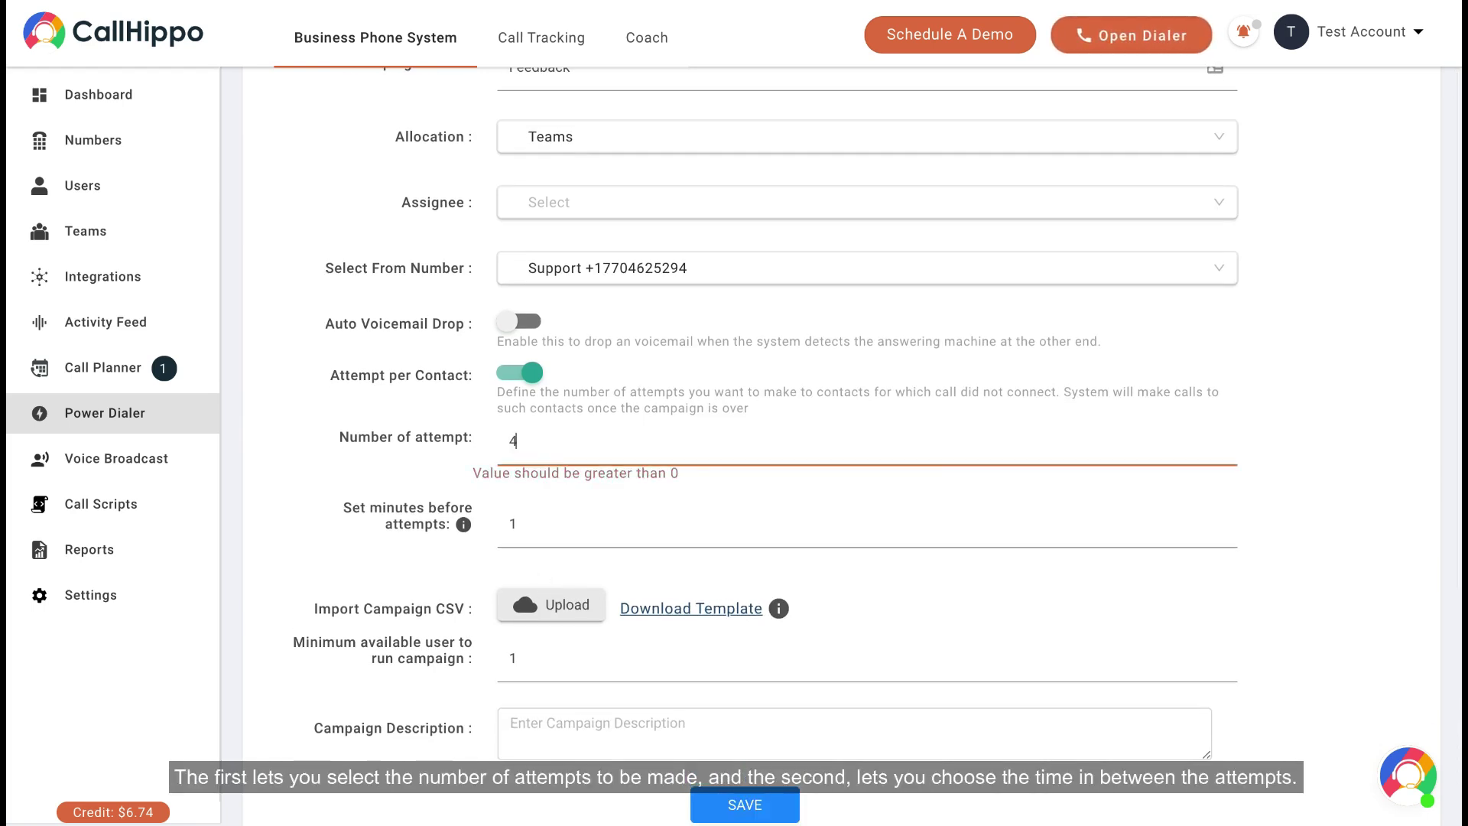
pyautogui.click(542, 507)
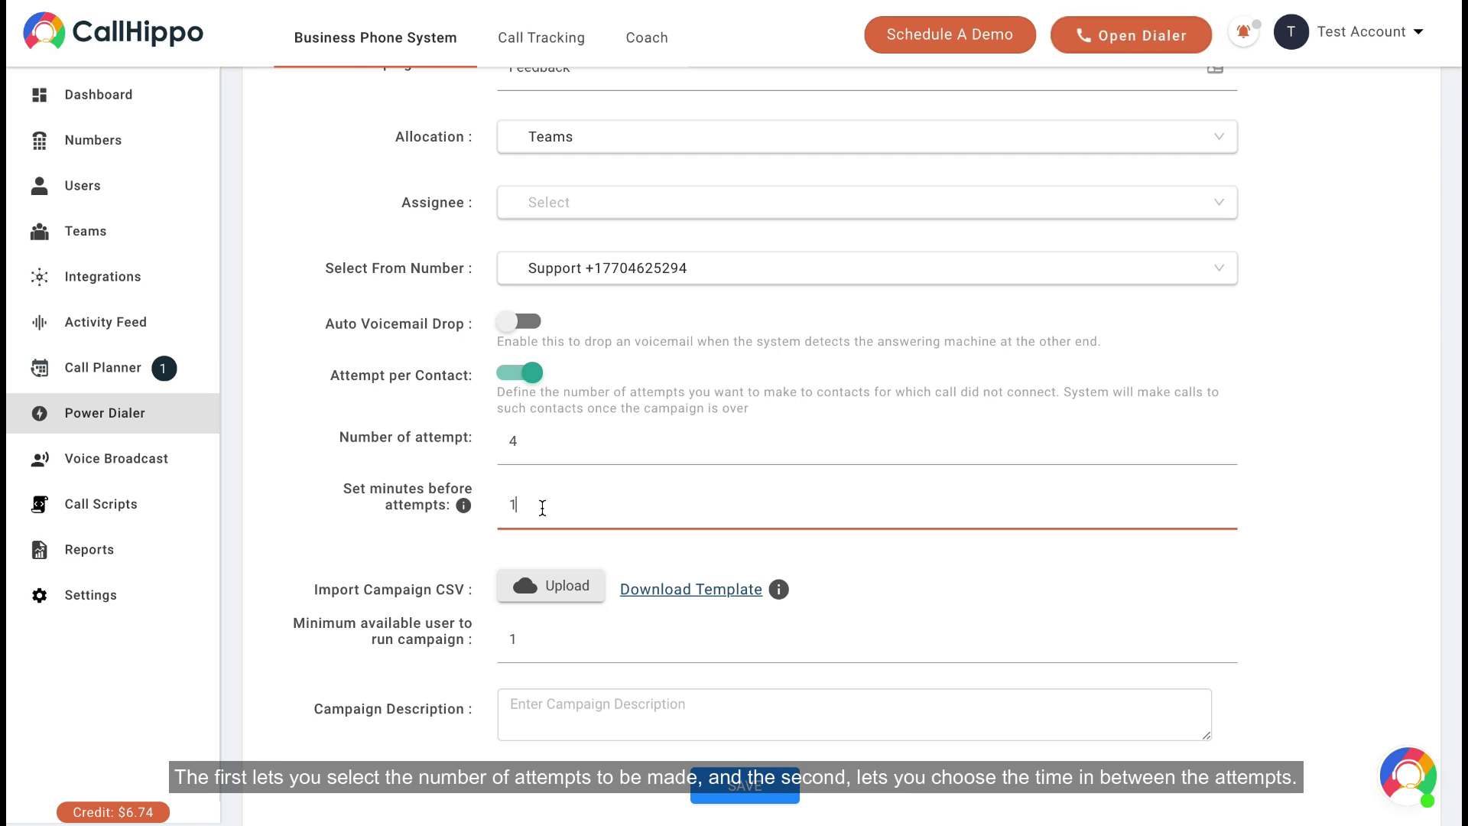
pyautogui.press('BackSpace')
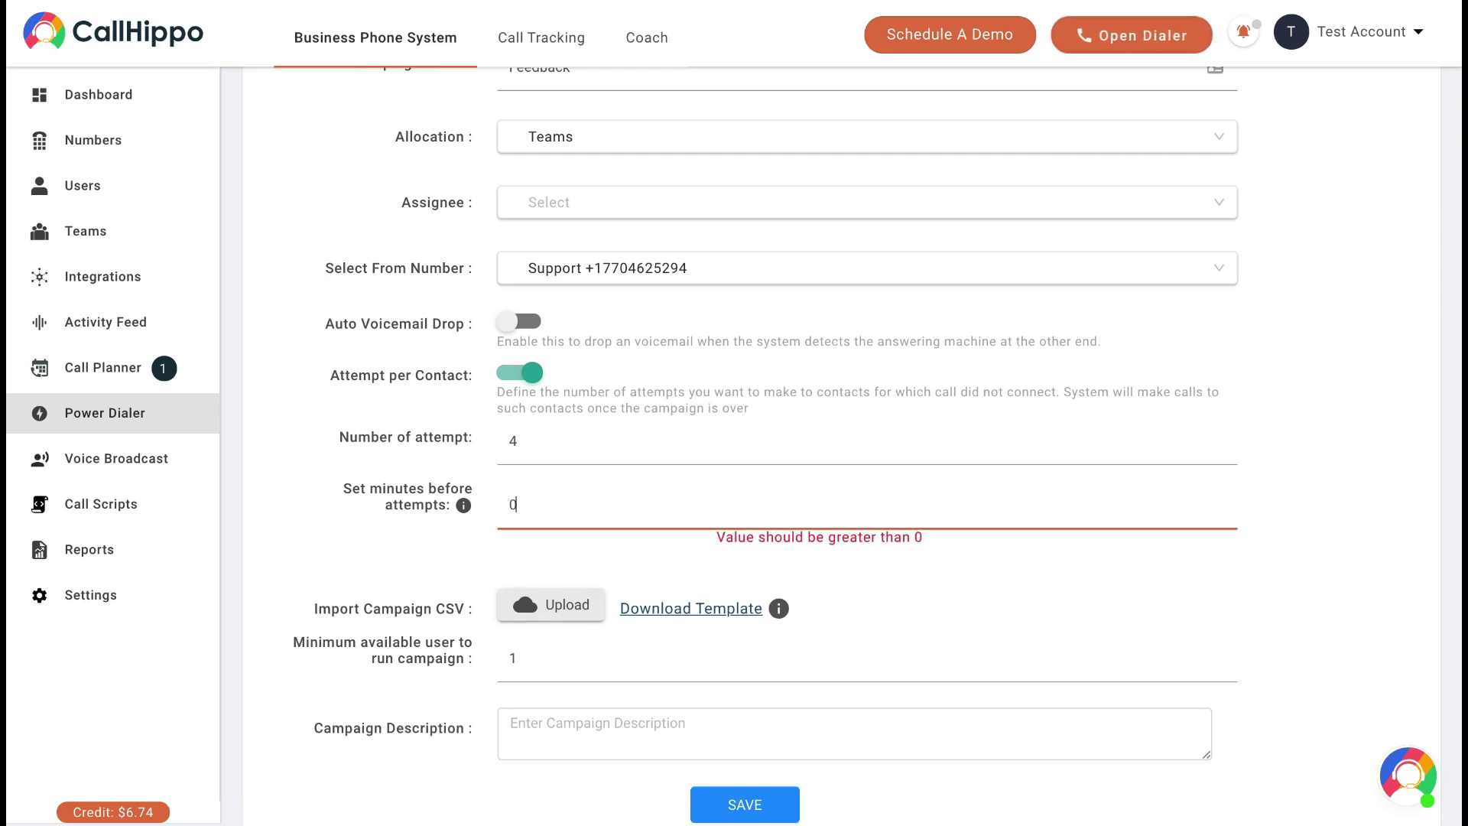
pyautogui.write('30')
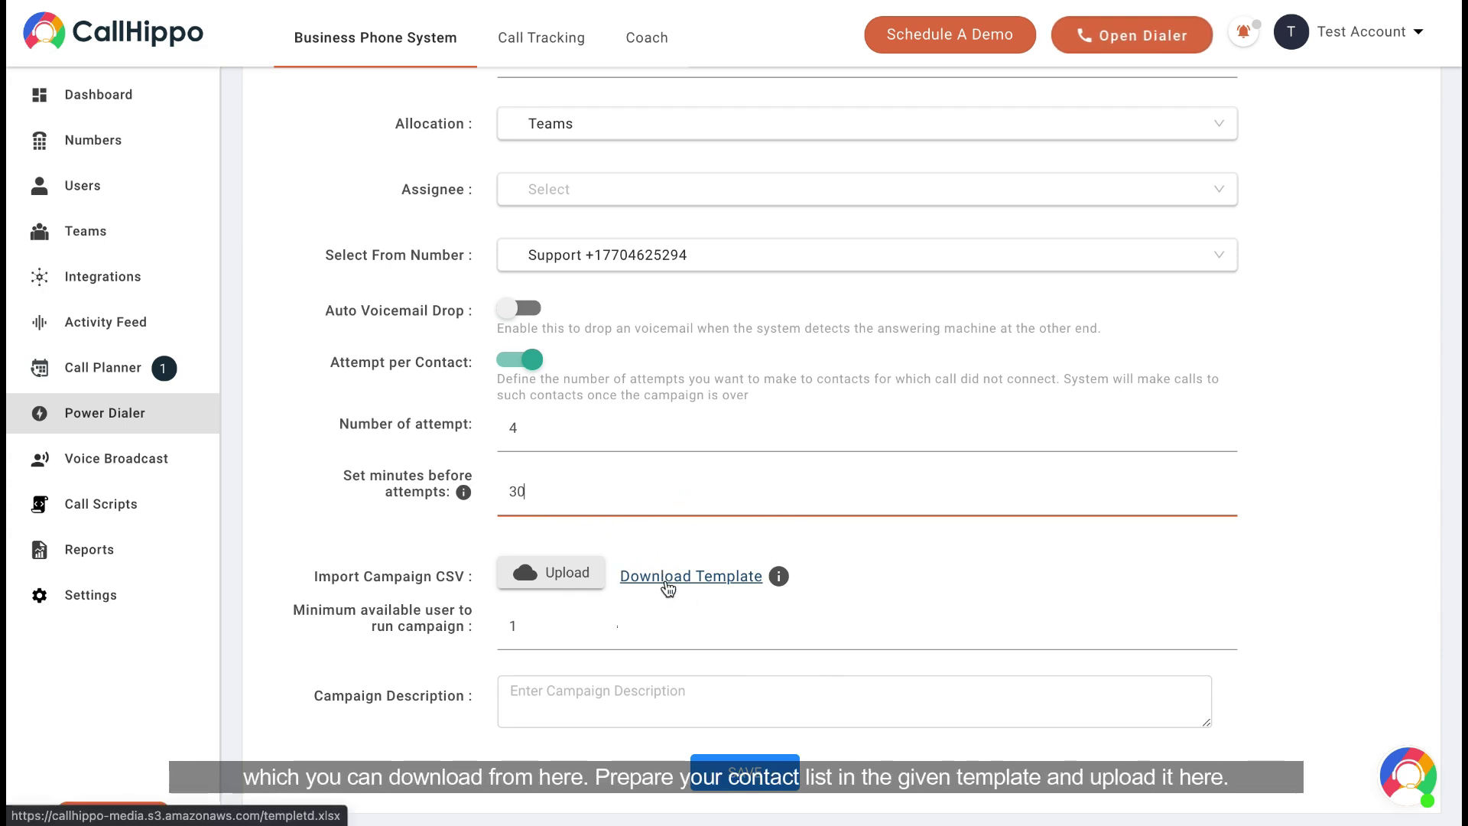
# Upload the Feedback_Campaign CSV from Documents as the campaign's contact list
pyautogui.click(572, 583)
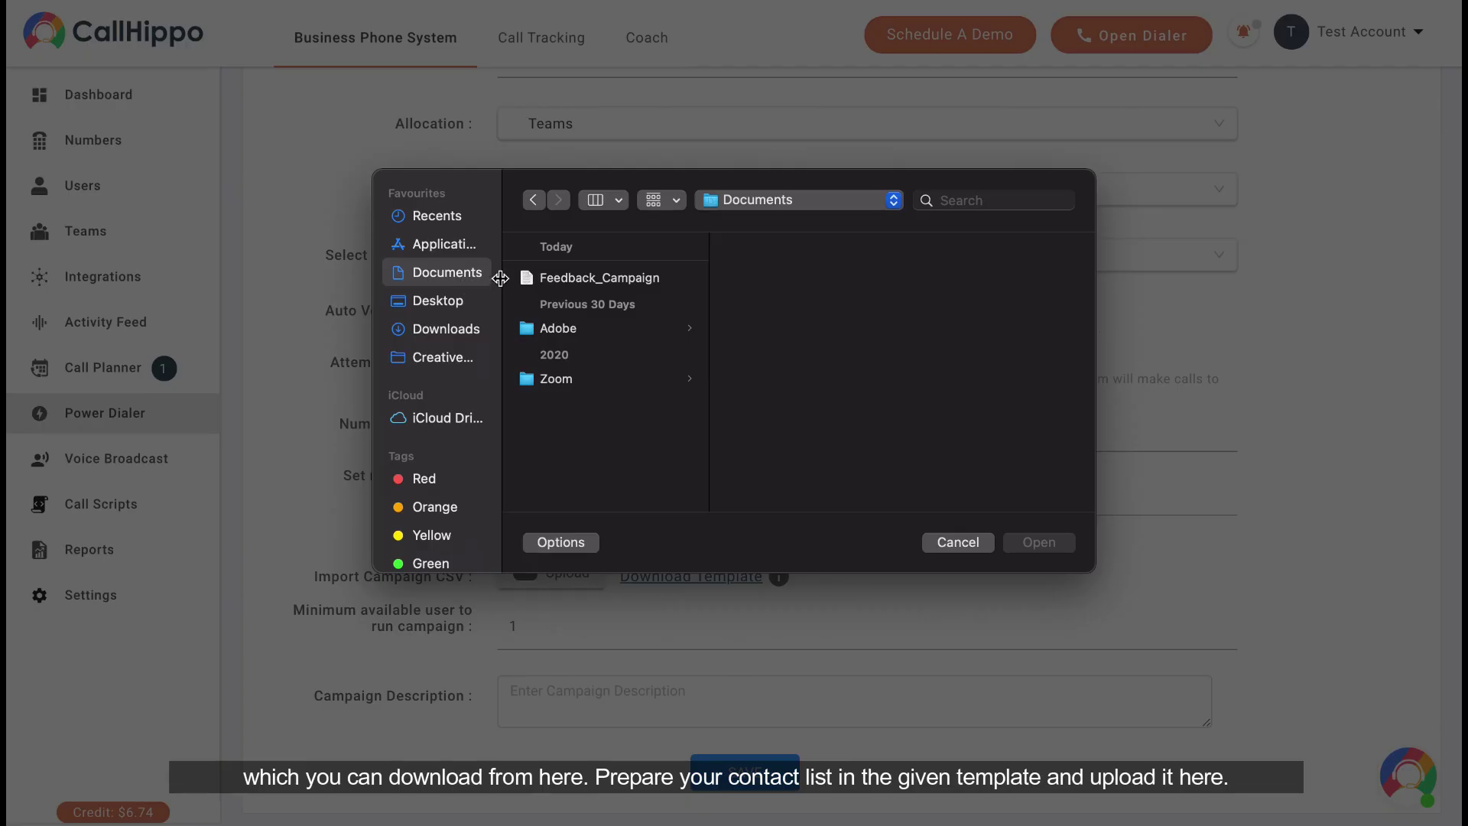
pyautogui.click(591, 281)
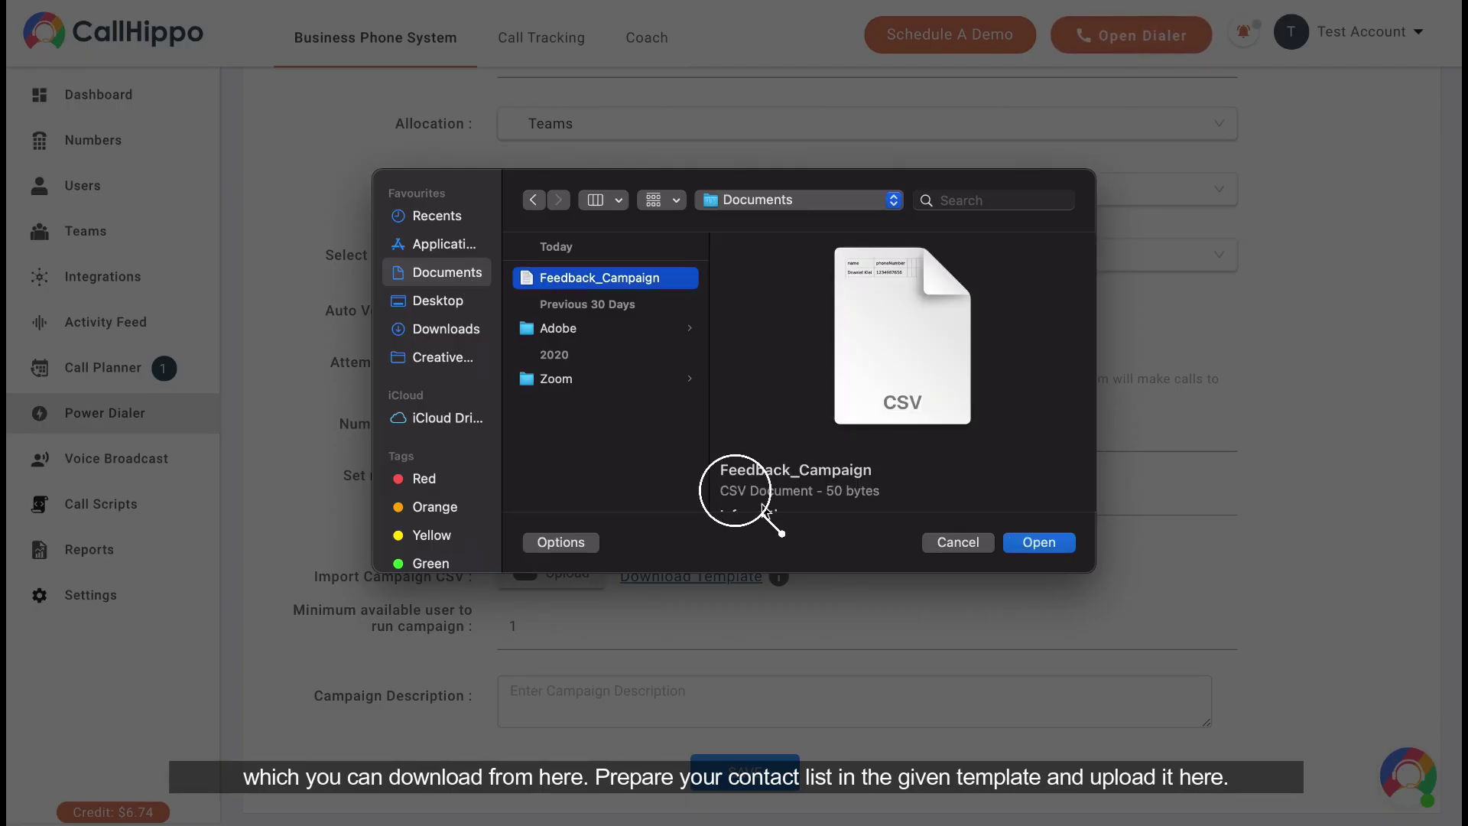
pyautogui.click(1037, 544)
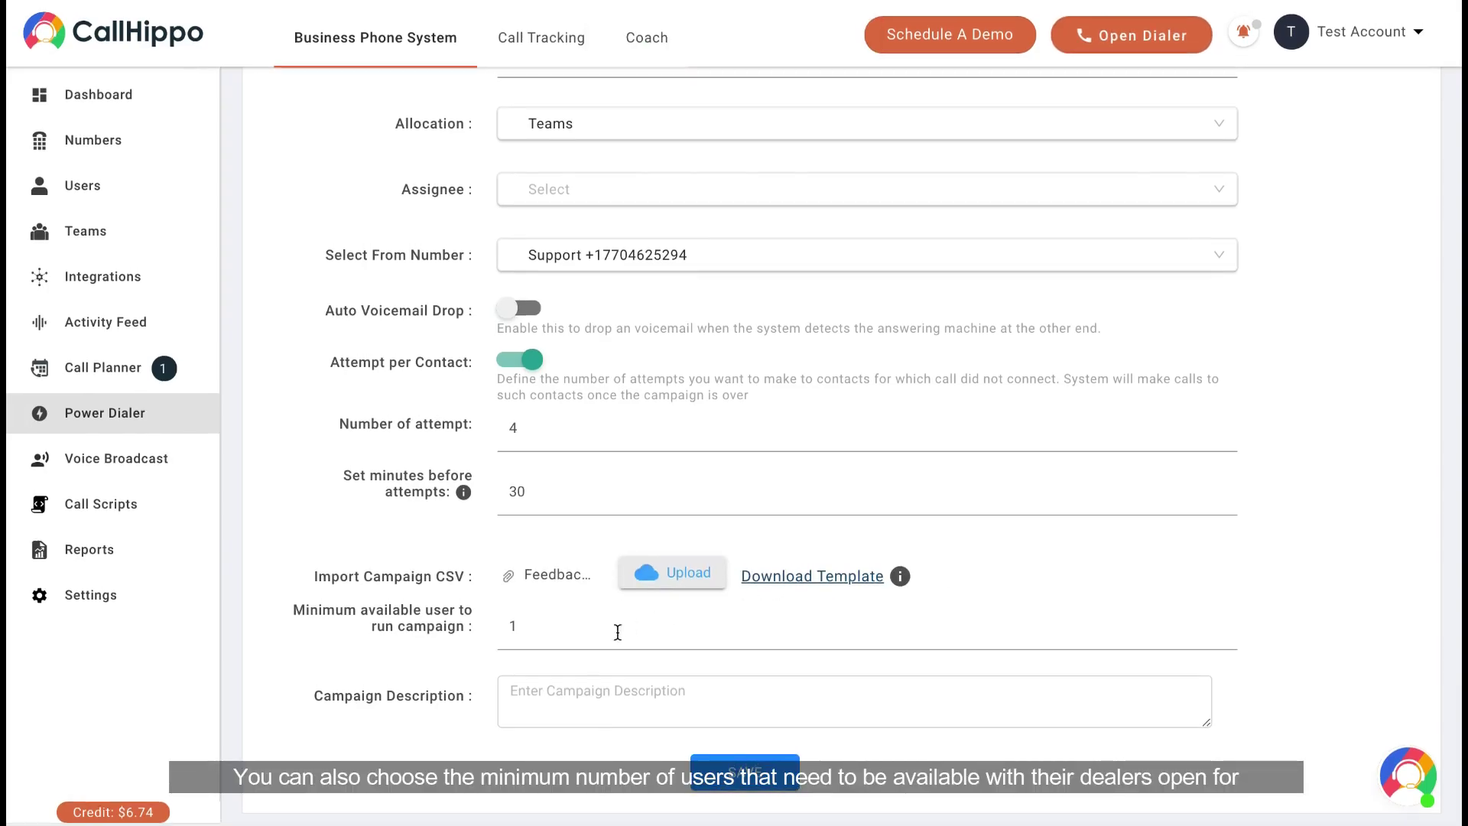
# Set minimum available users to 2, enter description 'Feedback for', and save the campaign
pyautogui.click(577, 640)
pyautogui.press('BackSpace')
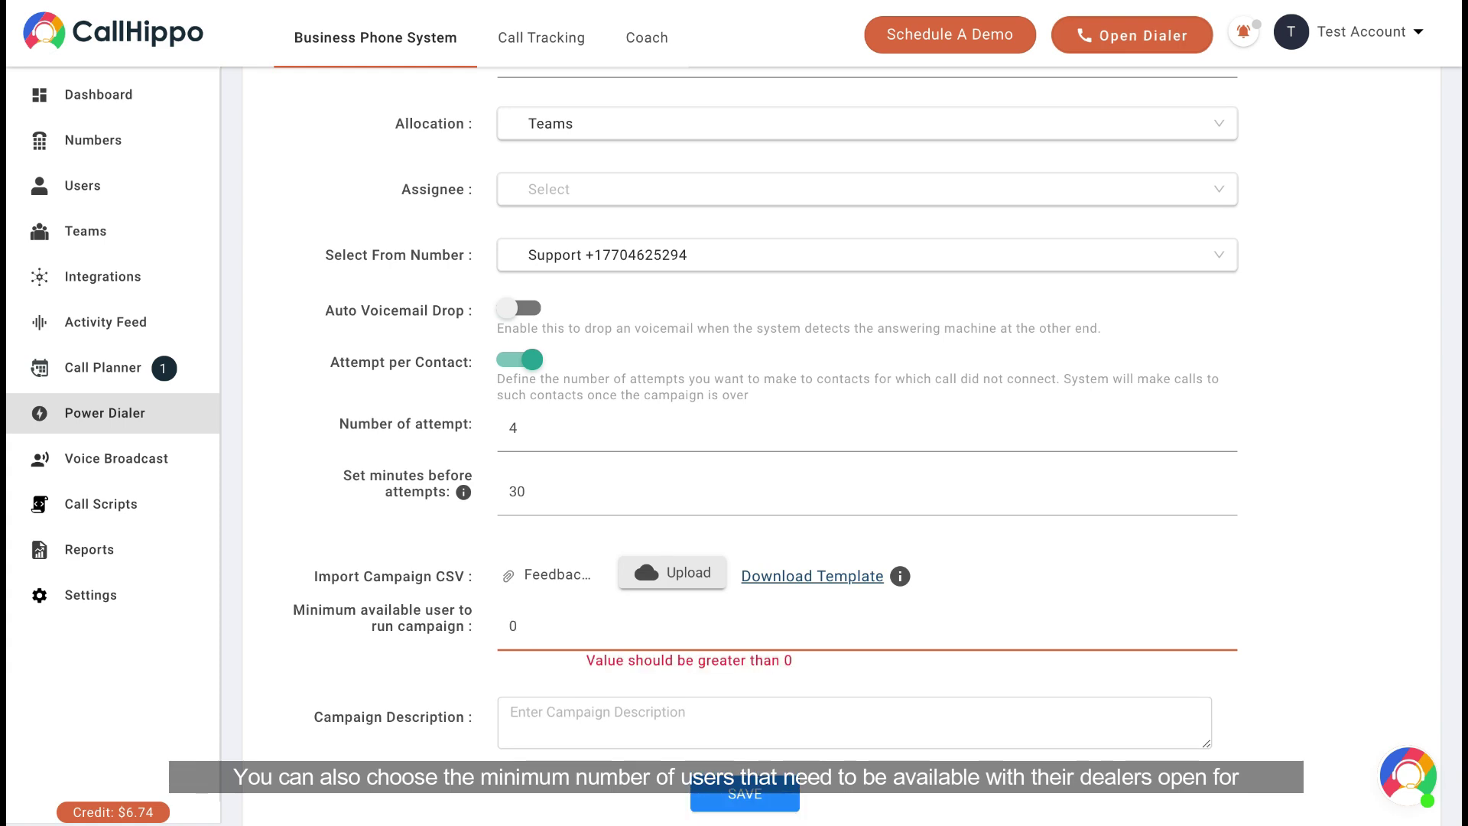
pyautogui.write('2')
pyautogui.click(520, 694)
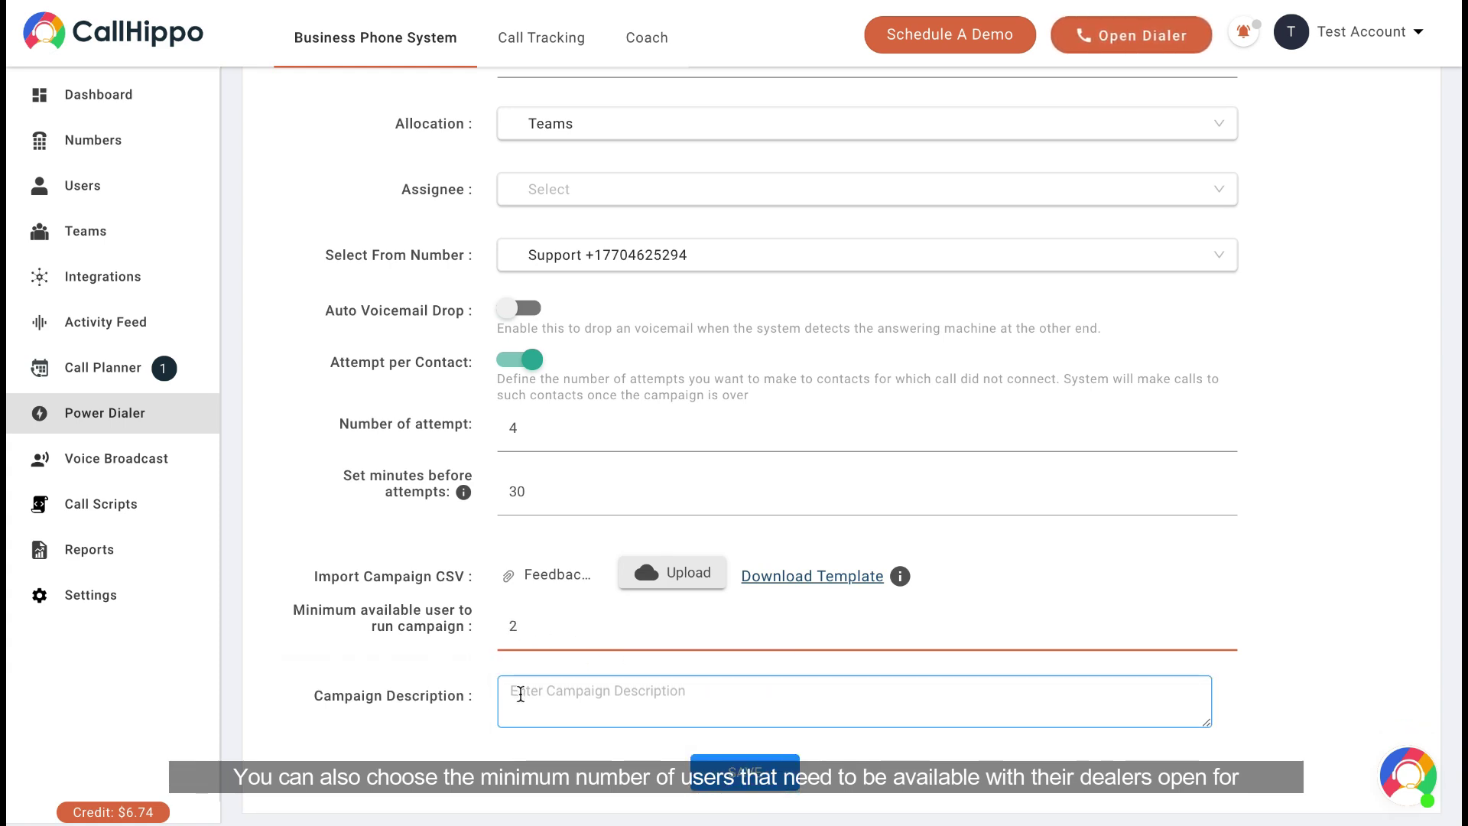
pyautogui.write('Feed')
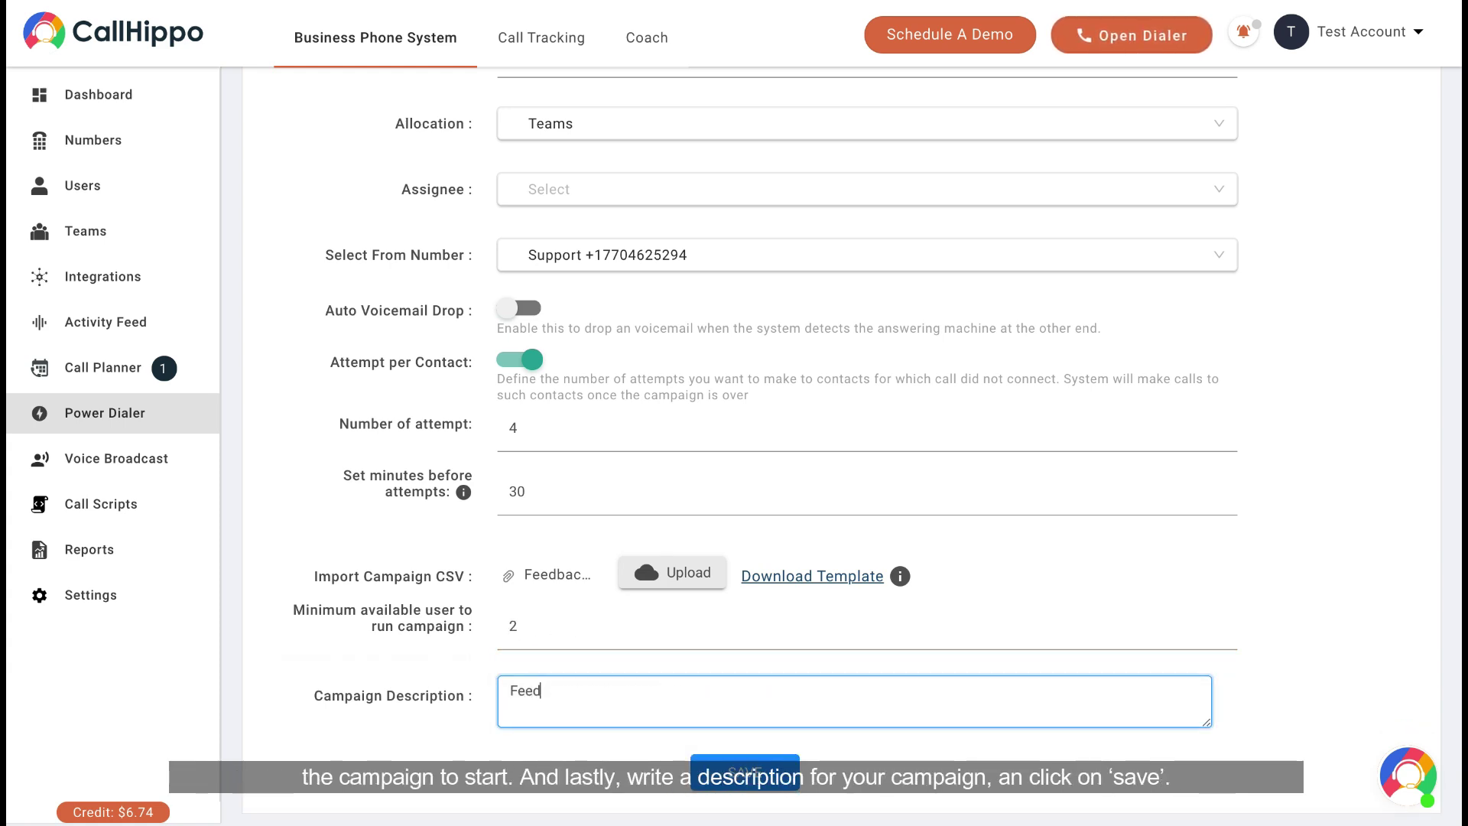
pyautogui.write('back for service.')
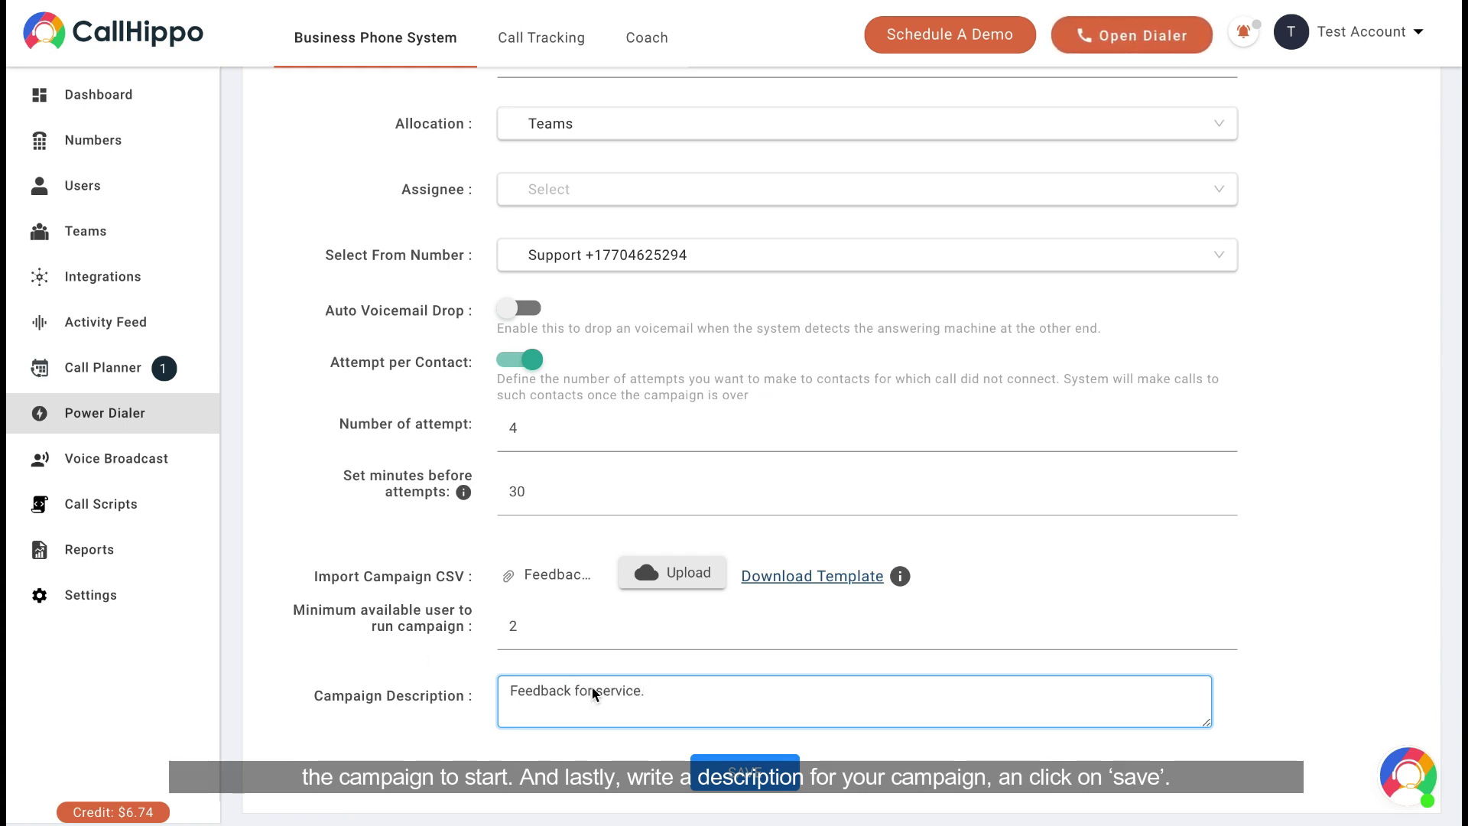
pyautogui.click(737, 769)
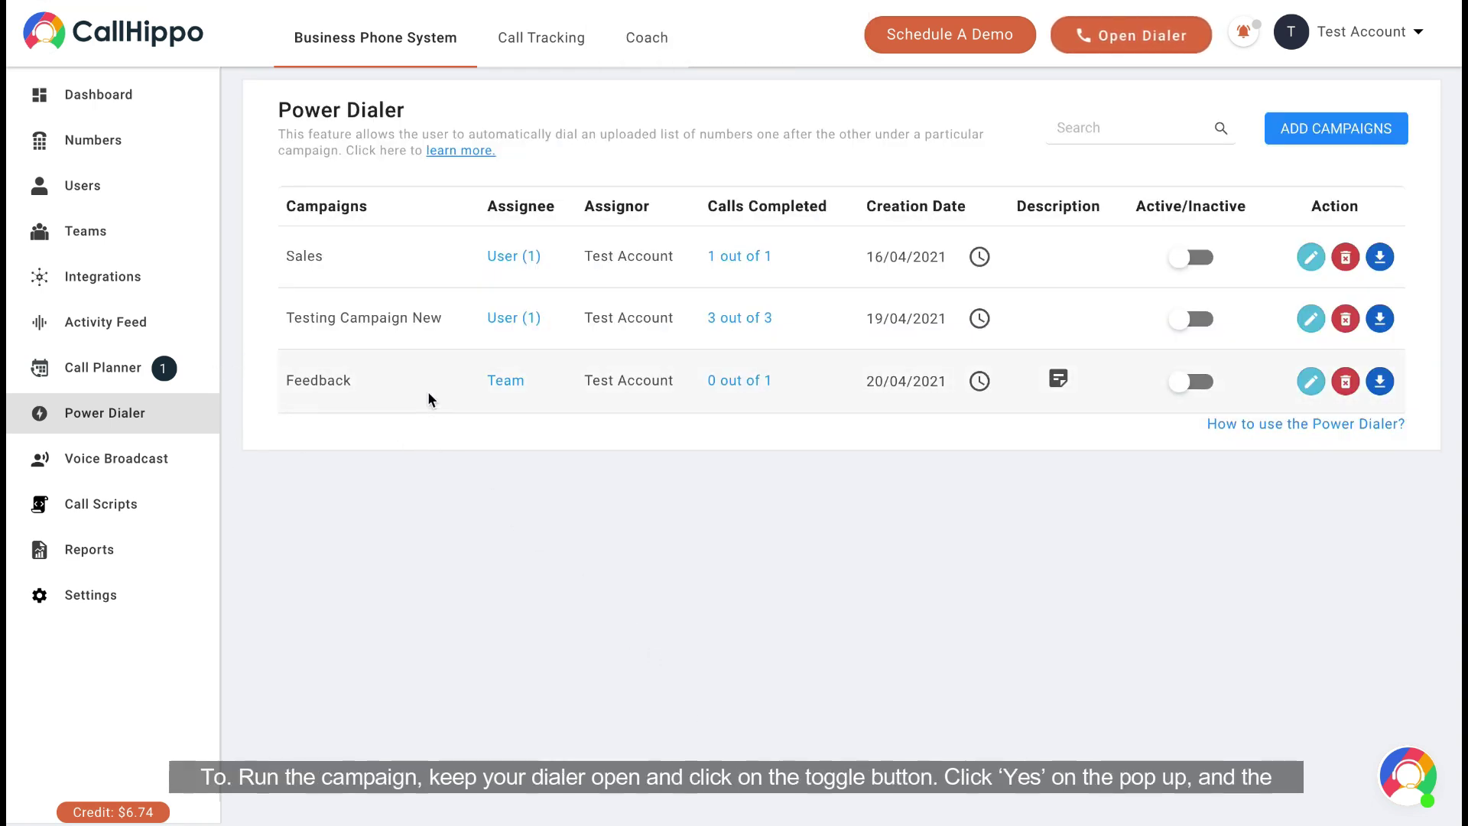
# Open the dialer and switch the Feedback campaign to active, confirming the start
pyautogui.click(1078, 49)
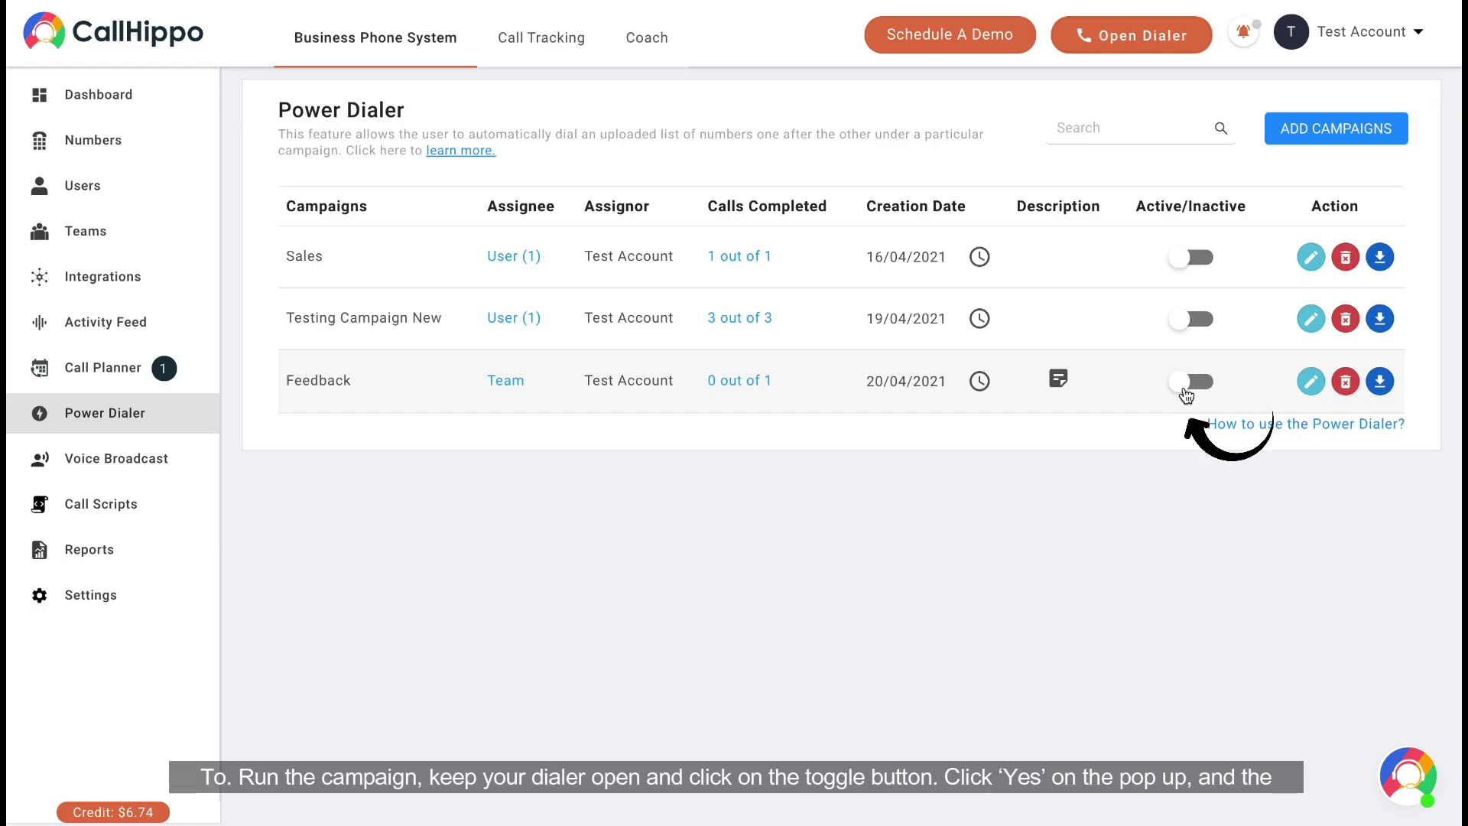
pyautogui.click(1186, 387)
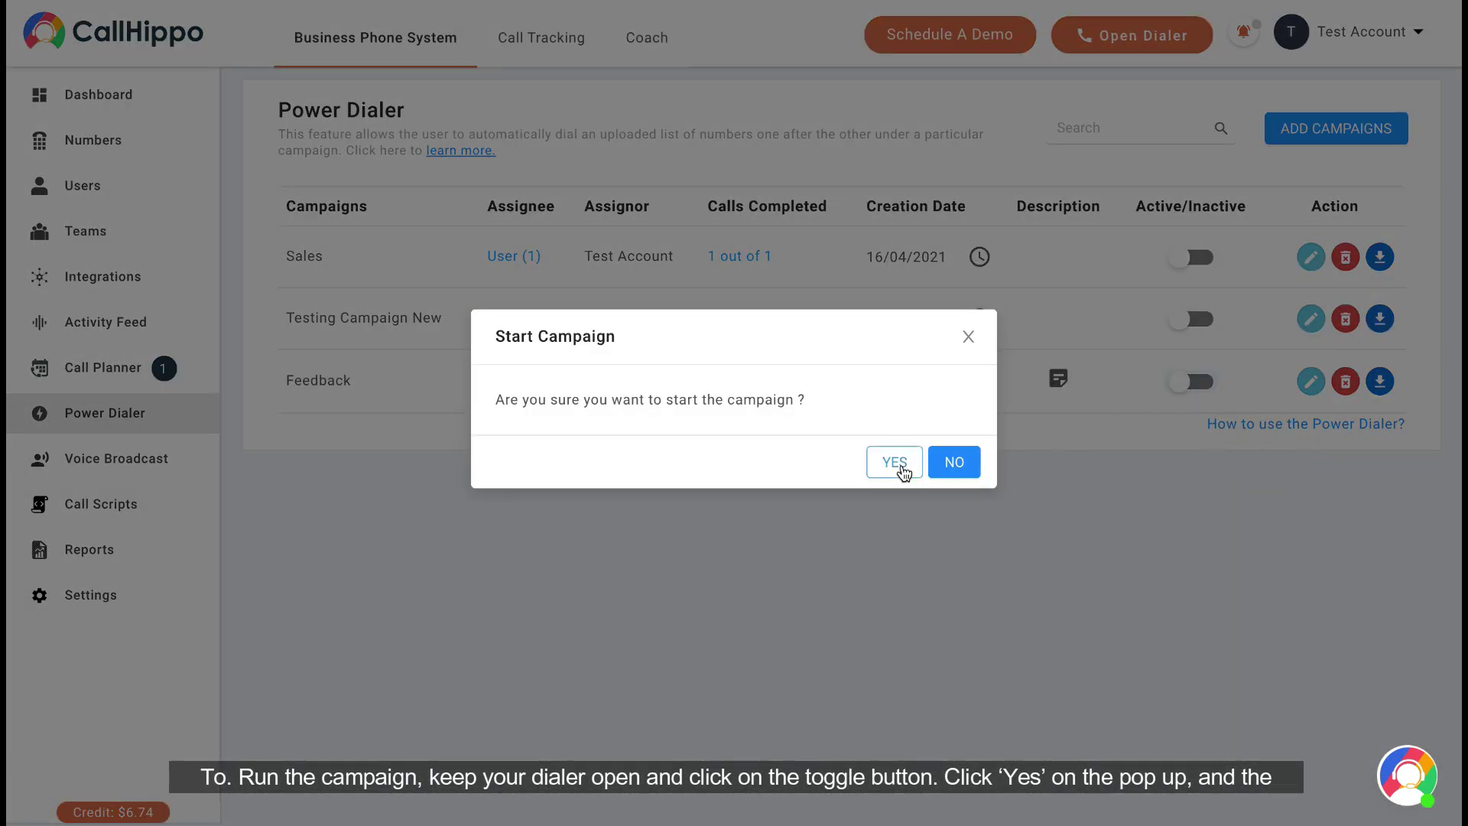
pyautogui.click(897, 463)
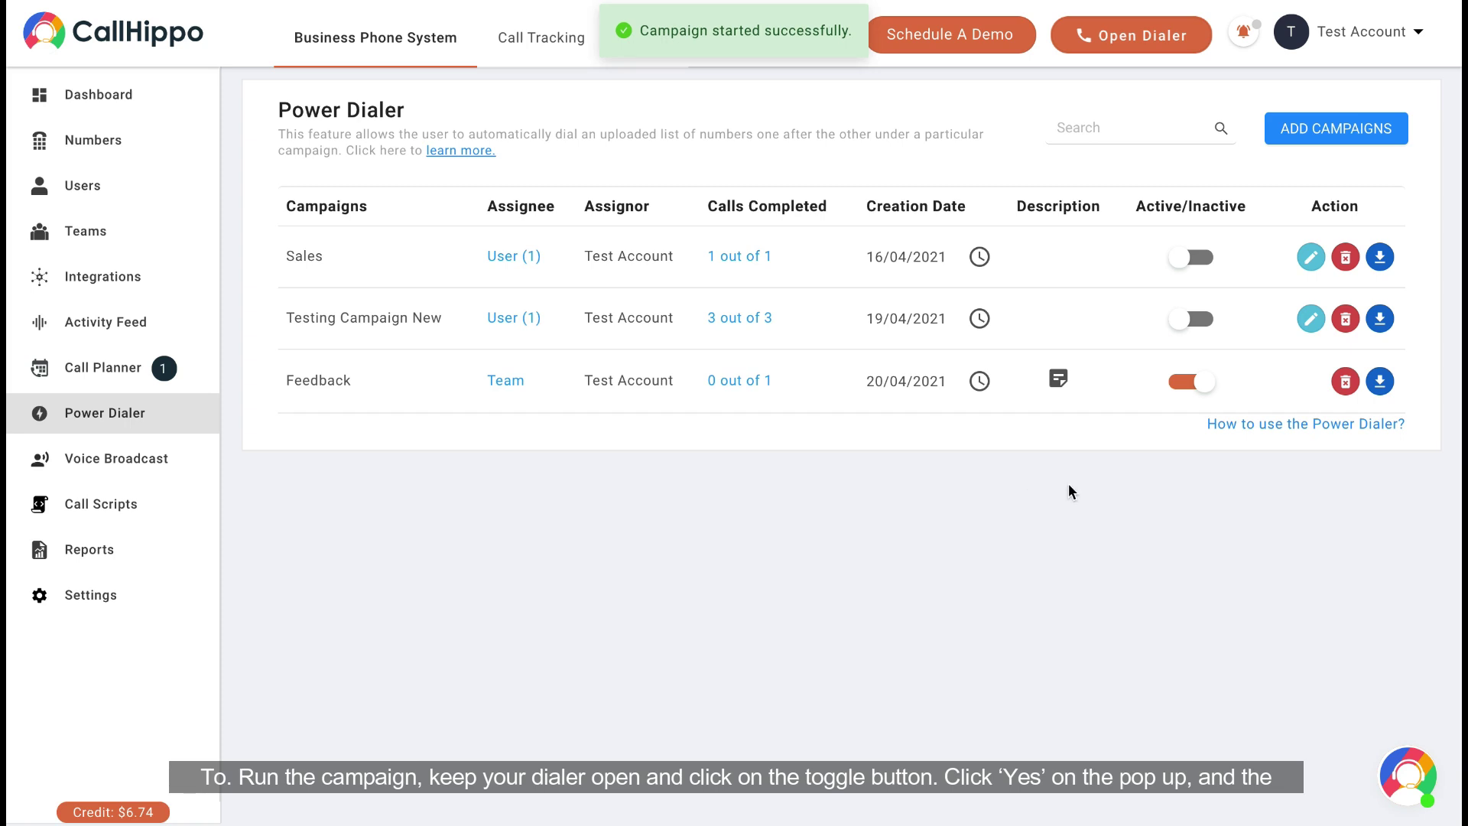